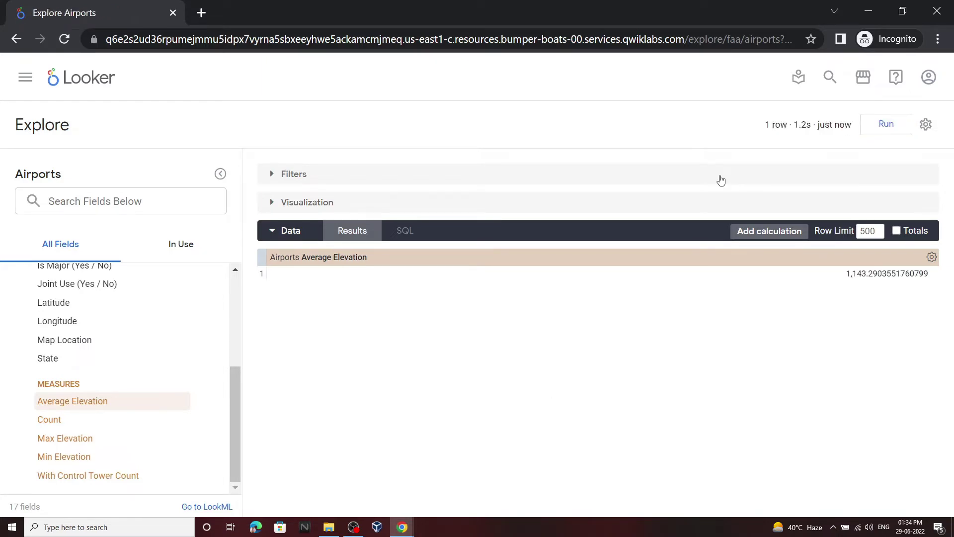
- Check the lab instructions on visualizations, then display the Average Elevation result in Looker as a Single Value visualization
{"action": "mouse_move", "coordinate": [407, 531]}
{"action": "left_click", "coordinate": [347, 492]}
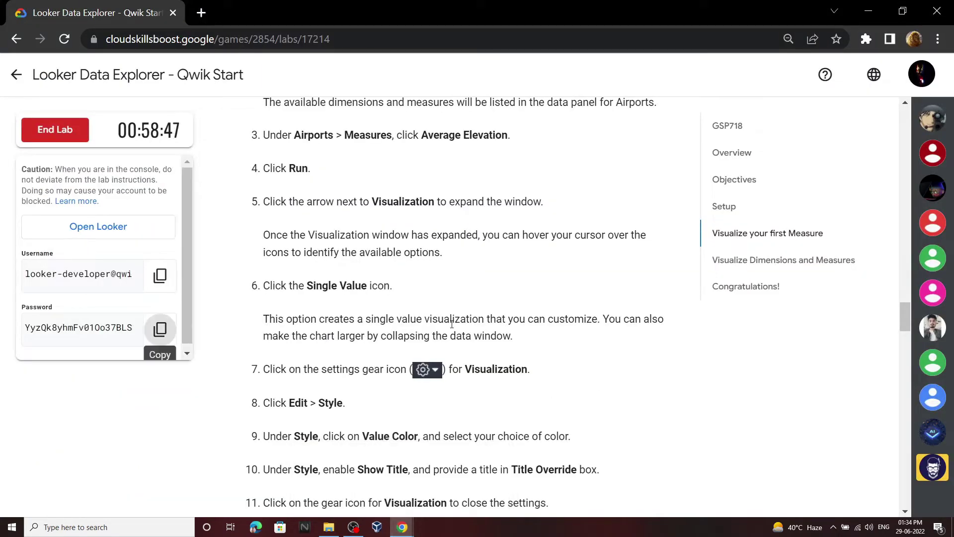
{"action": "scroll", "coordinate": [452, 323], "scroll_direction": "down", "scroll_amount": 2}
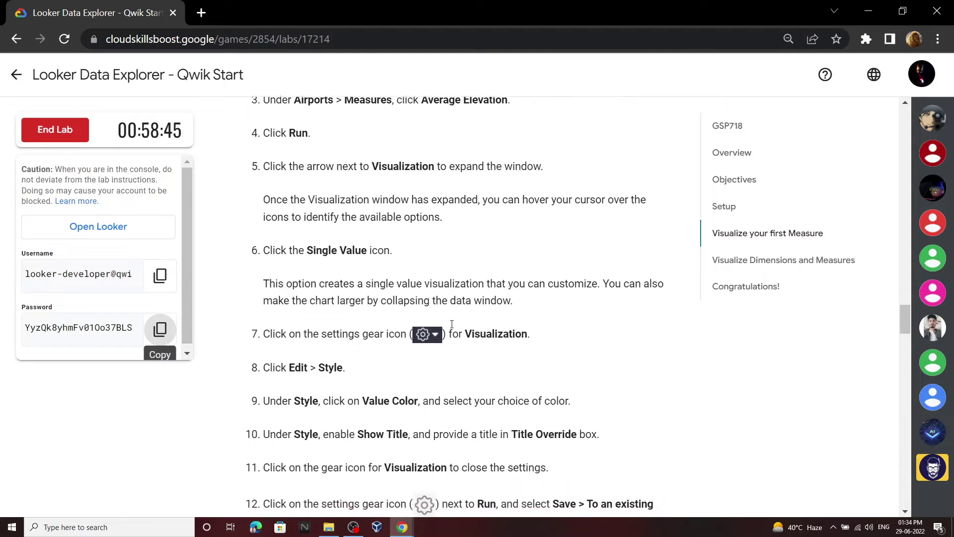
{"action": "scroll", "coordinate": [452, 326], "scroll_direction": "down", "scroll_amount": 1}
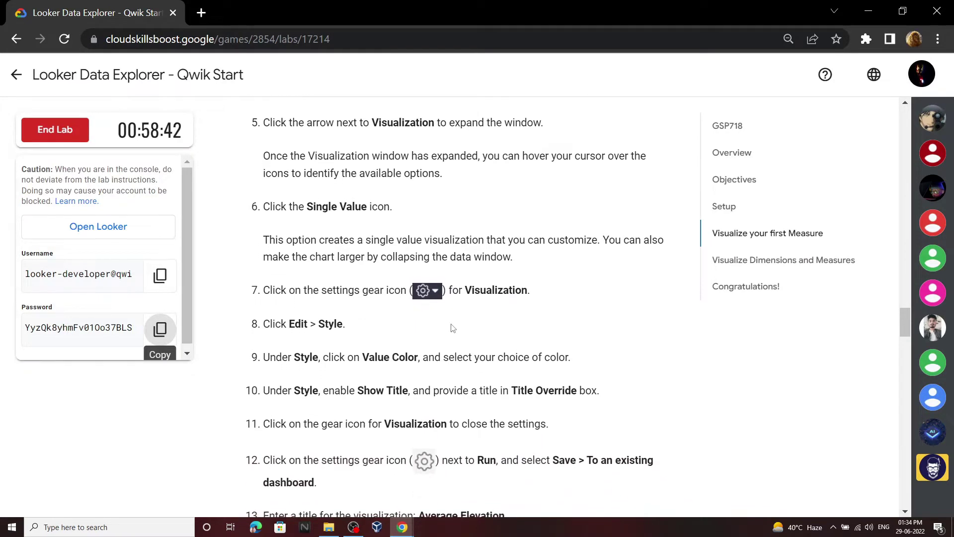
{"action": "mouse_move", "coordinate": [403, 528]}
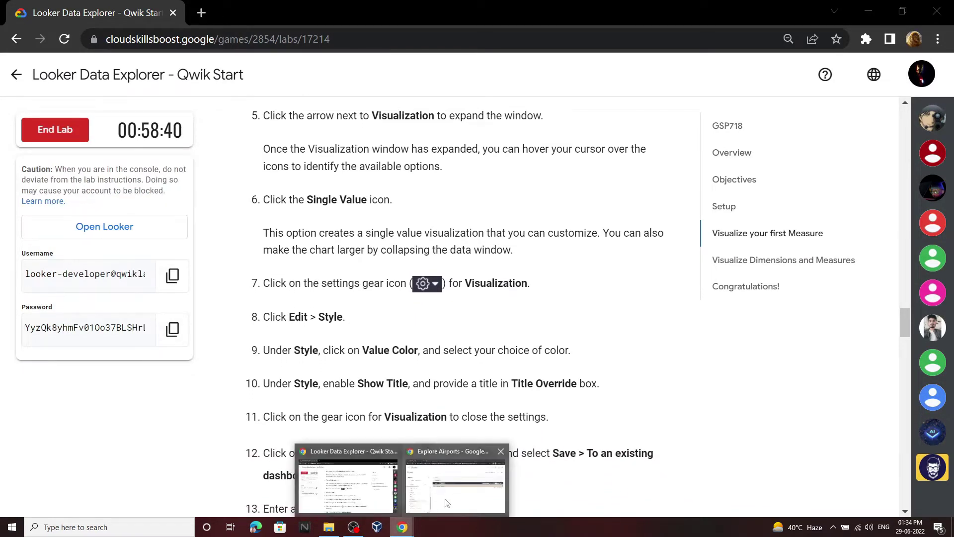
{"action": "left_click", "coordinate": [456, 488]}
{"action": "left_click", "coordinate": [454, 204]}
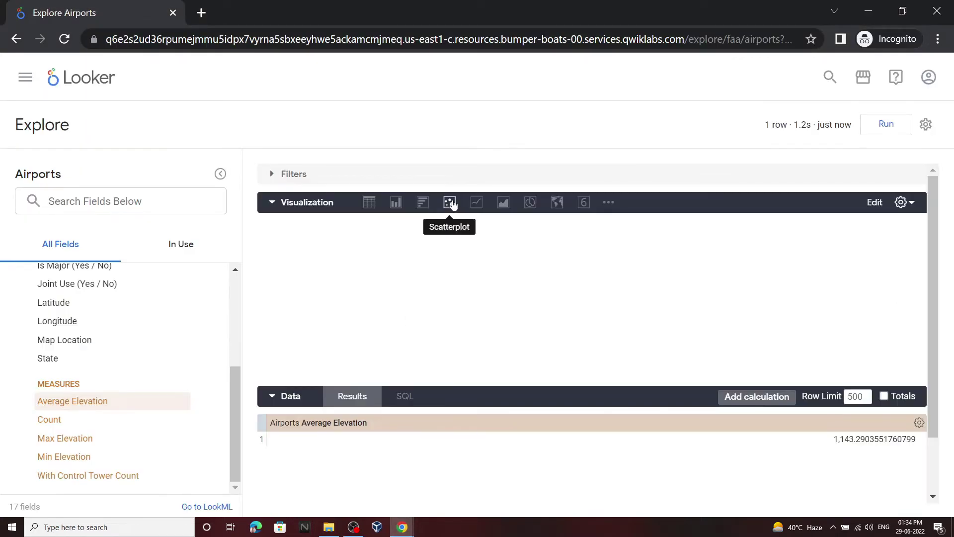
{"action": "left_click", "coordinate": [583, 202]}
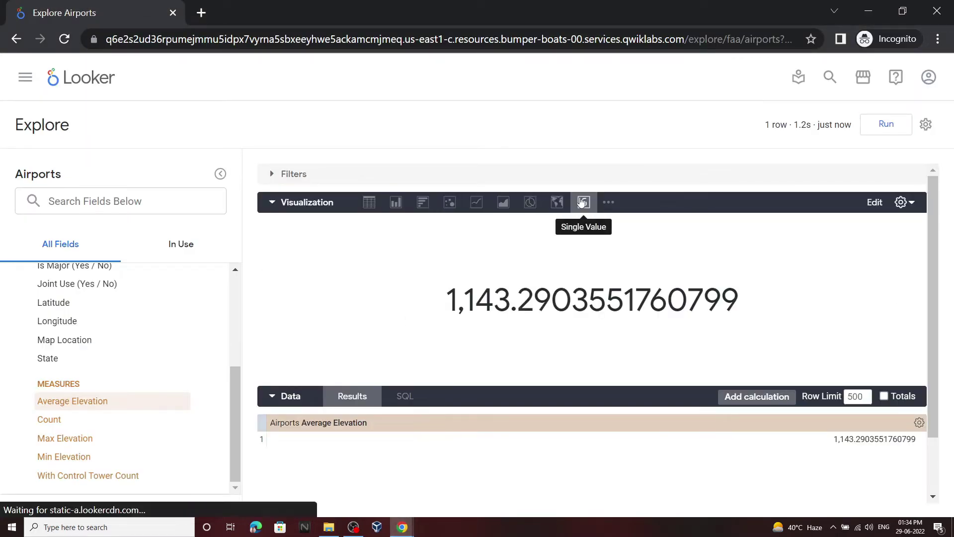
- Override the single value visualization's title with "TechVine" in its style settings and close the settings
{"action": "left_click", "coordinate": [903, 202]}
{"action": "scroll", "coordinate": [772, 312], "scroll_direction": "down", "scroll_amount": 2}
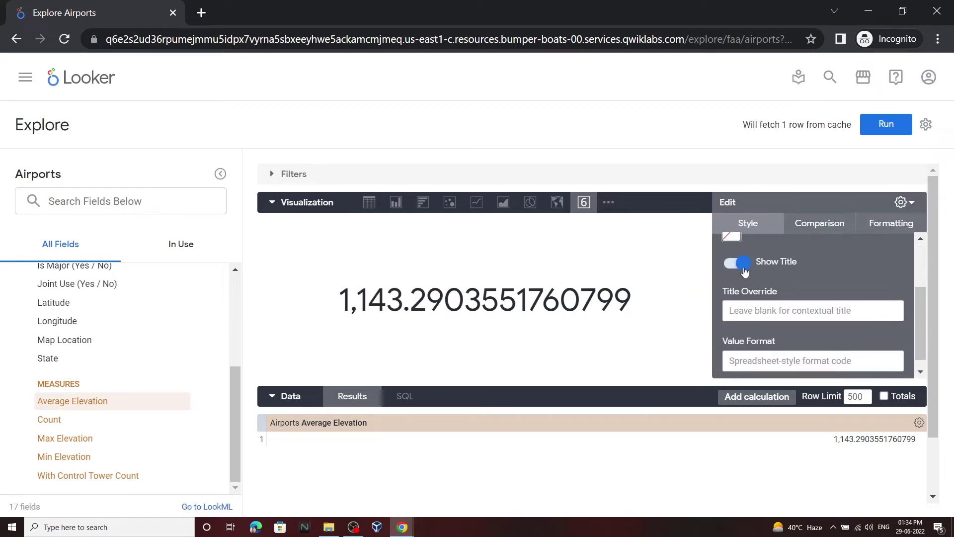
{"action": "left_click", "coordinate": [797, 310]}
{"action": "type", "text": "Tec"}
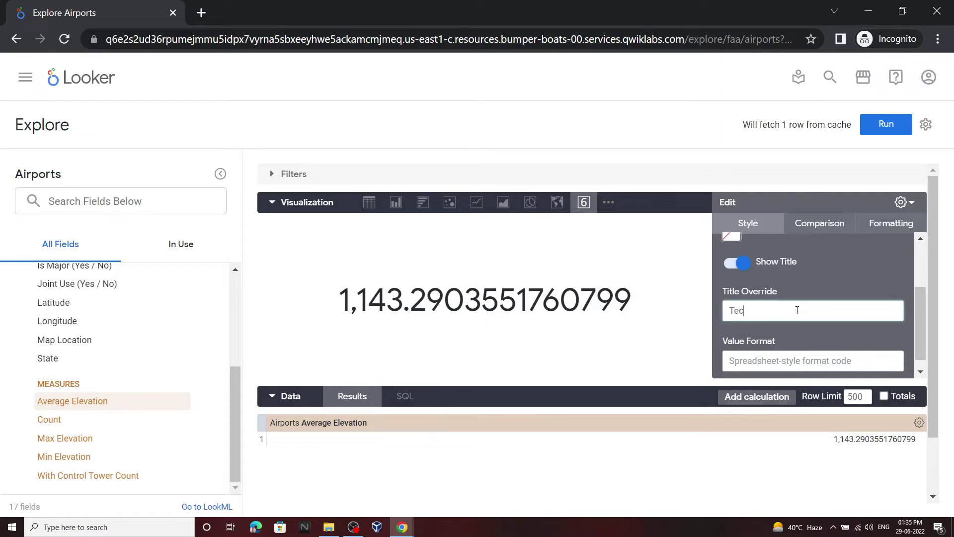
{"action": "type", "text": "h"}
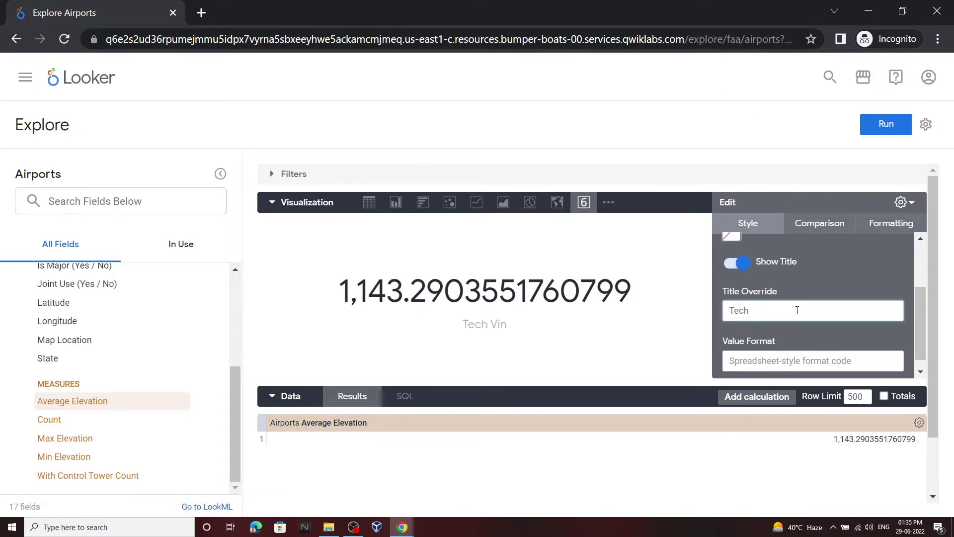
{"action": "type", "text": " VinVine"}
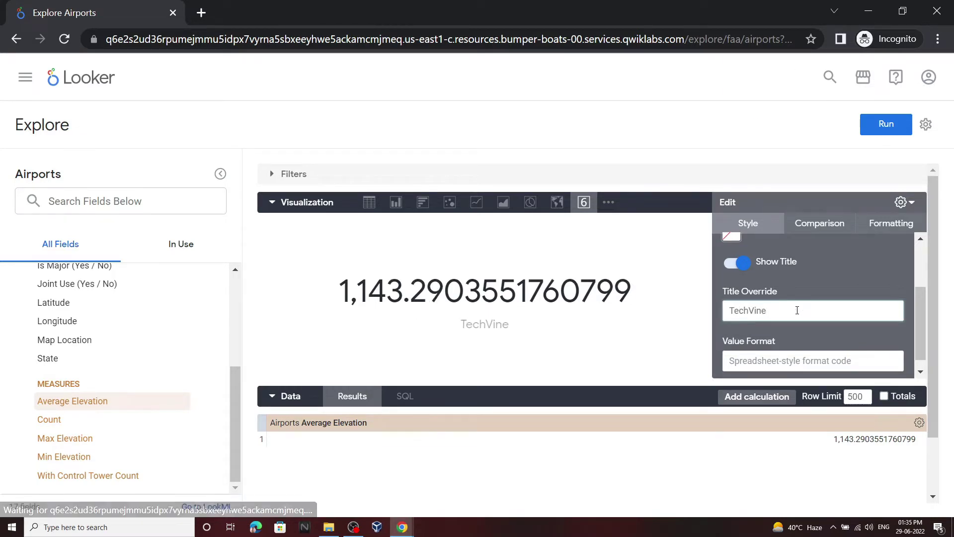
{"action": "scroll", "coordinate": [797, 310], "scroll_direction": "down", "scroll_amount": 1}
{"action": "scroll", "coordinate": [797, 310], "scroll_direction": "up", "scroll_amount": 3}
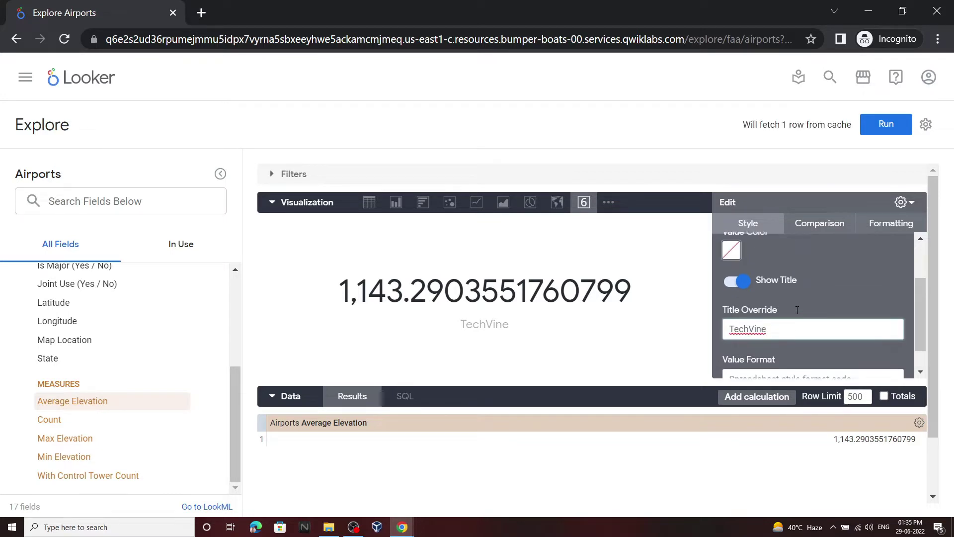
{"action": "scroll", "coordinate": [797, 311], "scroll_direction": "down", "scroll_amount": 3}
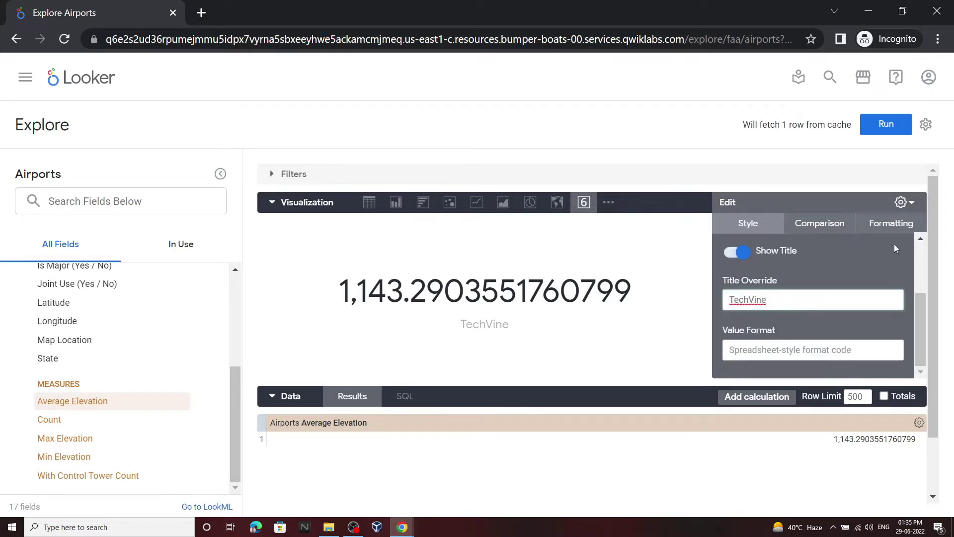
{"action": "left_click", "coordinate": [874, 202]}
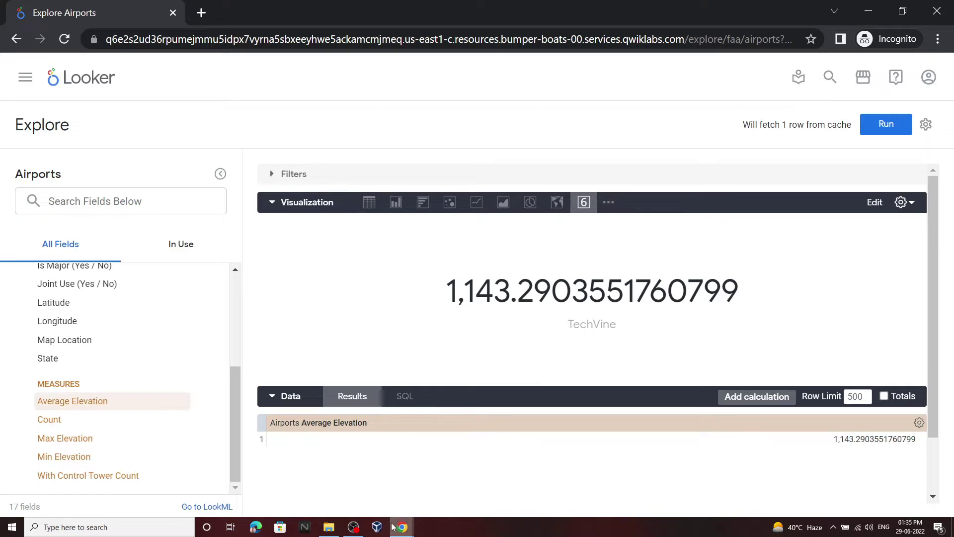
- Copy the visualization title "Average Elevation" from step 13 of the lab instructions
{"action": "mouse_move", "coordinate": [404, 531]}
{"action": "left_click", "coordinate": [343, 480]}
{"action": "scroll", "coordinate": [447, 303], "scroll_direction": "down", "scroll_amount": 2}
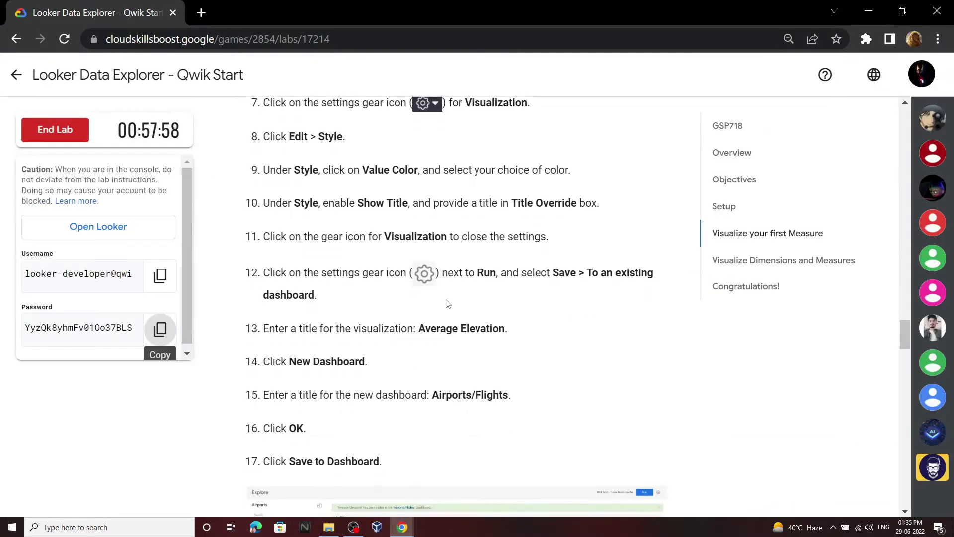
{"action": "scroll", "coordinate": [448, 303], "scroll_direction": "down", "scroll_amount": 1}
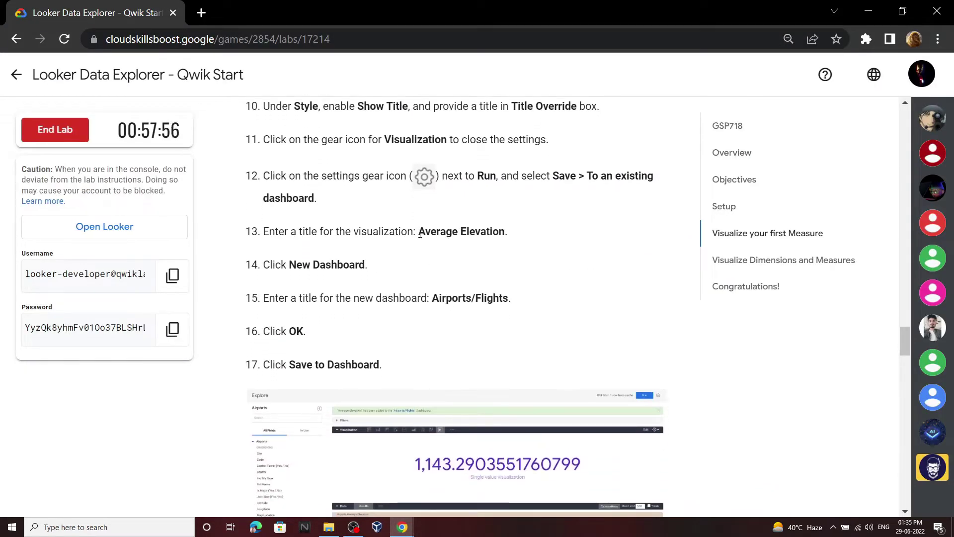
{"action": "left_click_drag", "start_coordinate": [419, 233], "coordinate": [514, 240]}
{"action": "key", "text": "ctrl+c"}
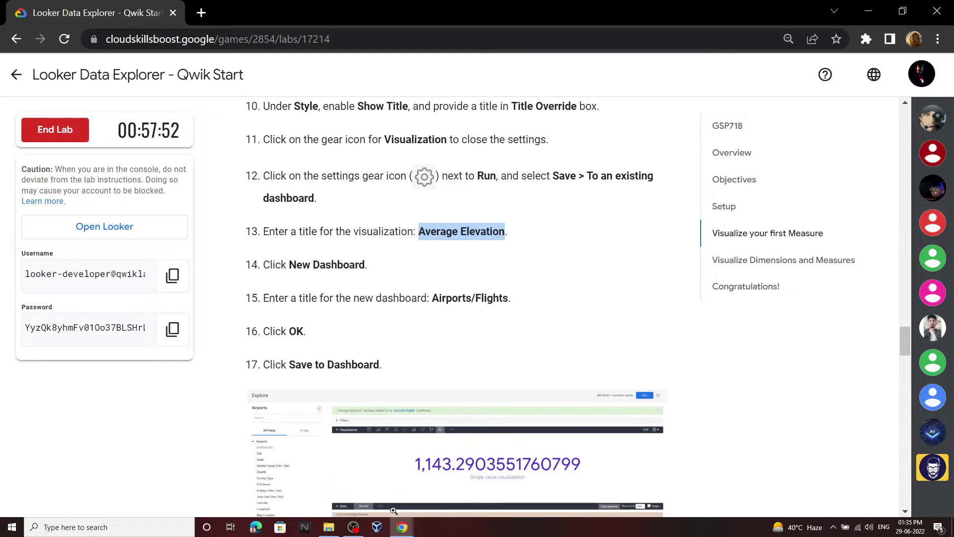
- Start saving the Looker visualization to an existing dashboard and replace the tile title with "Average Elevation"
{"action": "mouse_move", "coordinate": [402, 527]}
{"action": "left_click", "coordinate": [701, 484]}
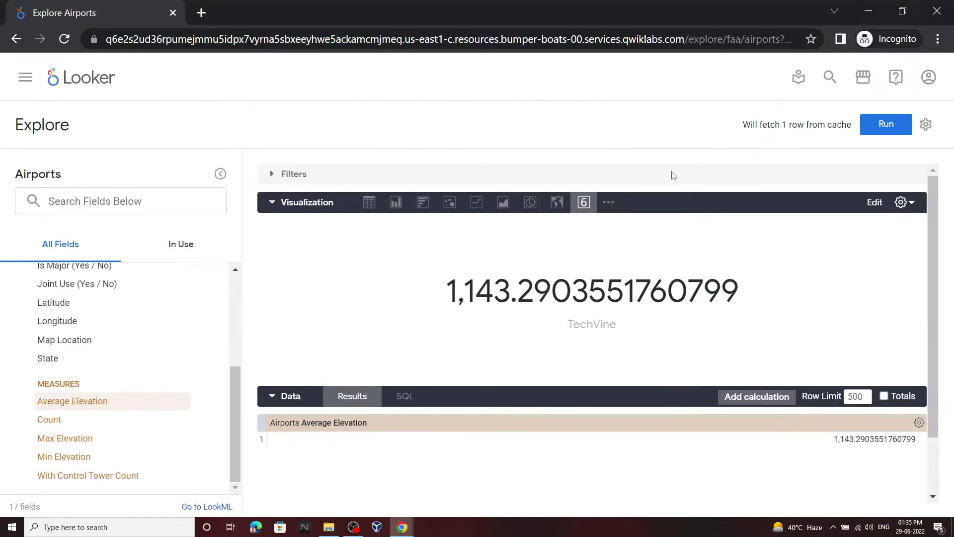
{"action": "left_click", "coordinate": [926, 125]}
{"action": "mouse_move", "coordinate": [835, 171]}
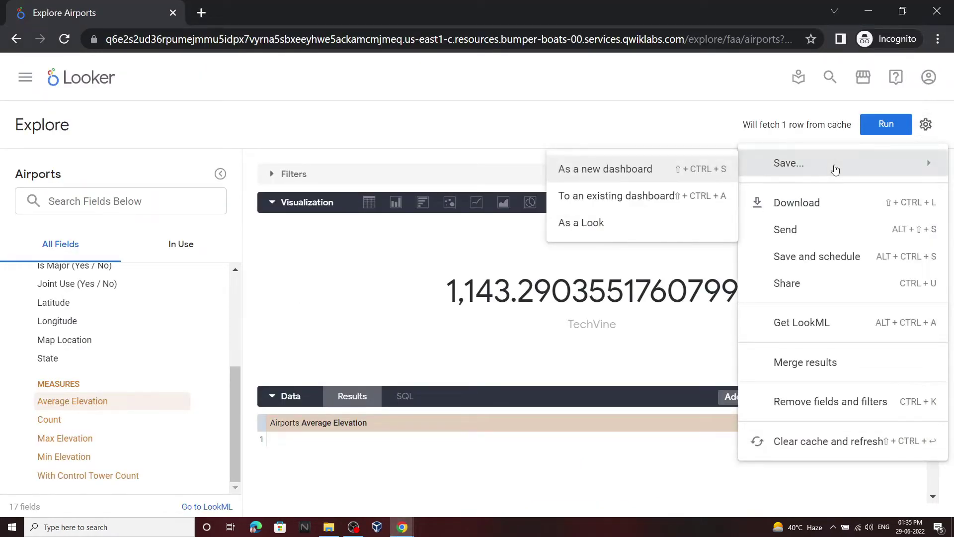
{"action": "left_click", "coordinate": [691, 195]}
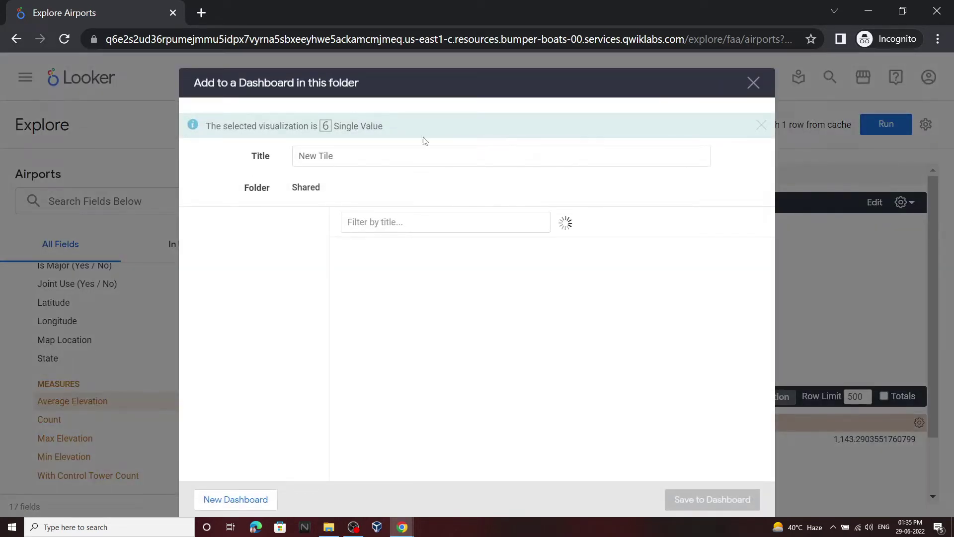
{"action": "left_click", "coordinate": [402, 158]}
{"action": "key", "text": "BackSpace"}
{"action": "key", "text": "BackSpace"}
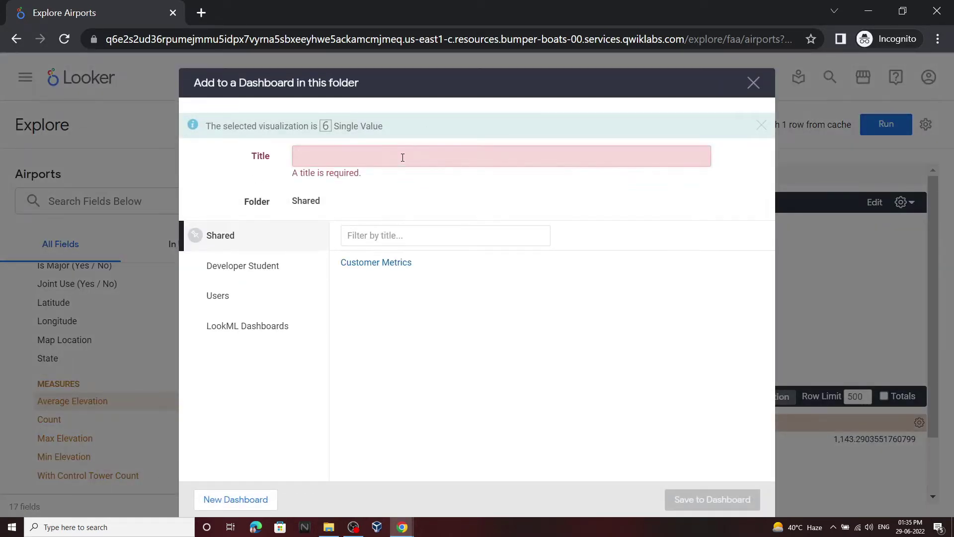
{"action": "key", "text": "ctrl+v"}
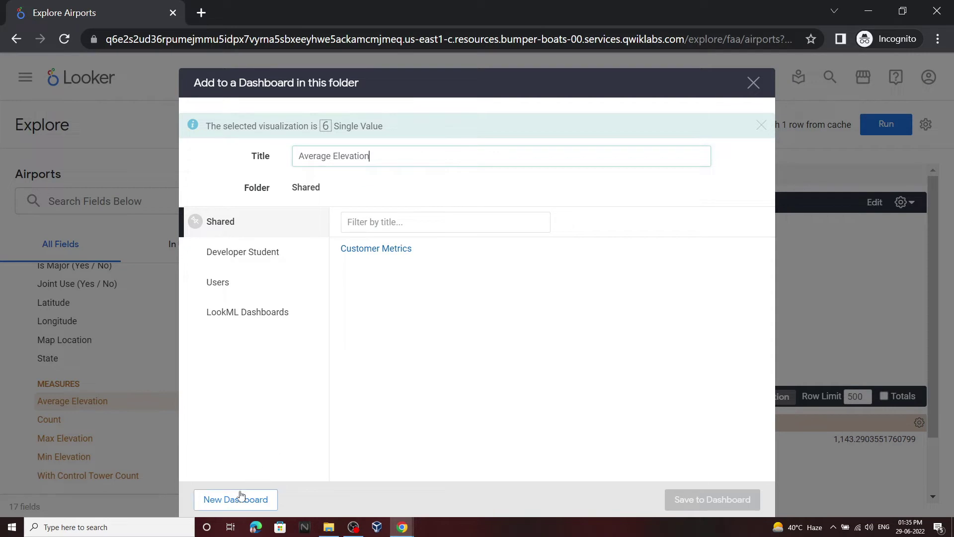
- Select the new dashboard title "Airports/Flights" in step 15 of the lab instructions for copying
{"action": "mouse_move", "coordinate": [402, 527]}
{"action": "left_click", "coordinate": [354, 485]}
{"action": "scroll", "coordinate": [438, 236], "scroll_direction": "down", "scroll_amount": 2}
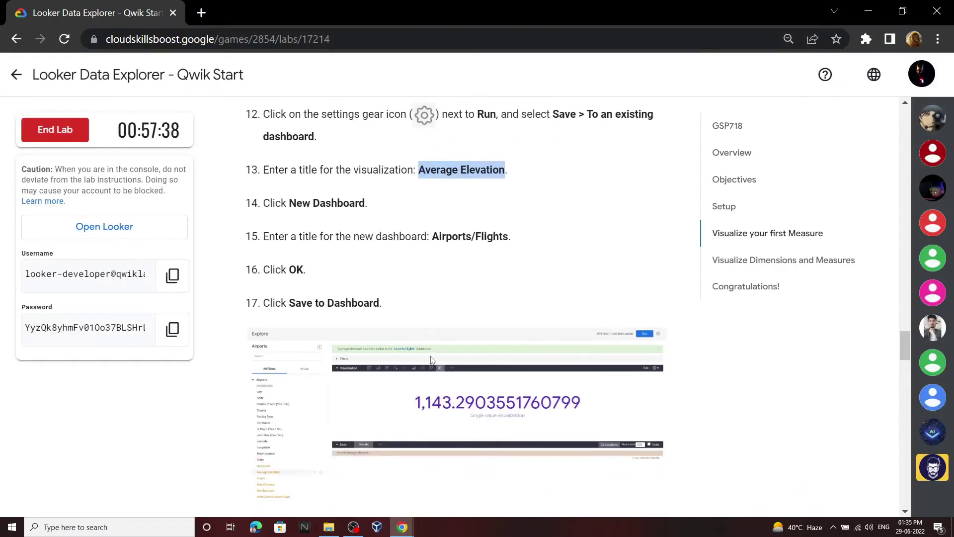
{"action": "left_click_drag", "start_coordinate": [433, 232], "coordinate": [500, 243]}
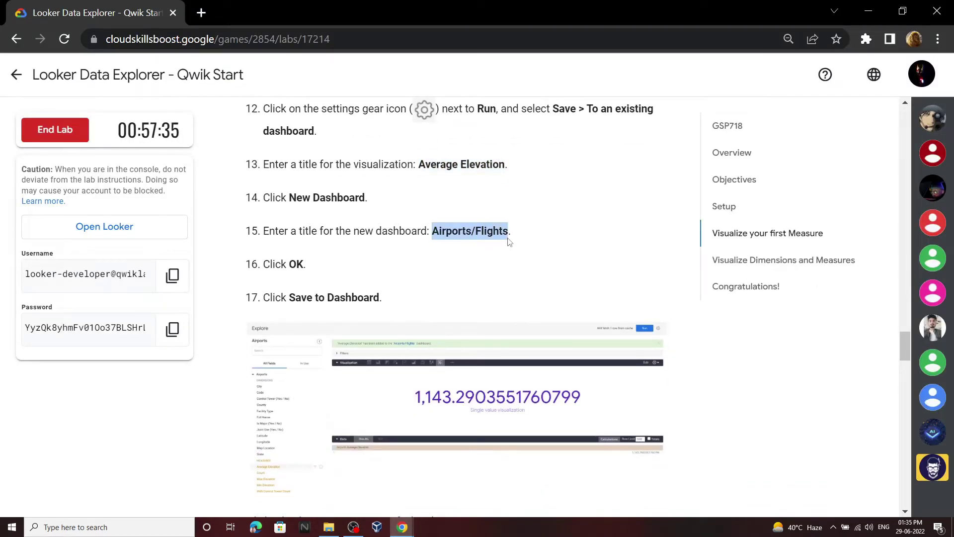
- Create a new dashboard named "Airports/Flights" in Looker's Shared folder and save the Average Elevation tile to it
{"action": "mouse_move", "coordinate": [404, 530]}
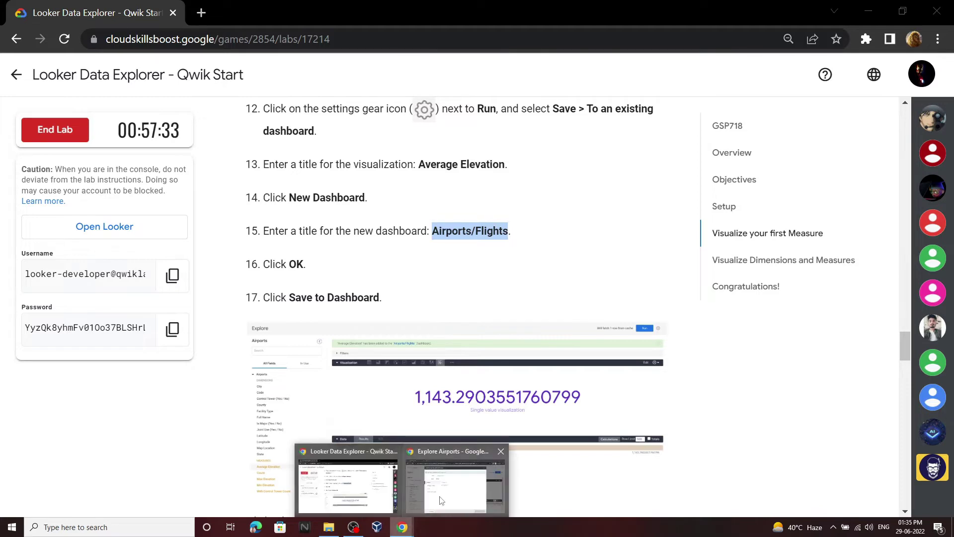
{"action": "left_click", "coordinate": [373, 465]}
{"action": "left_click", "coordinate": [257, 497]}
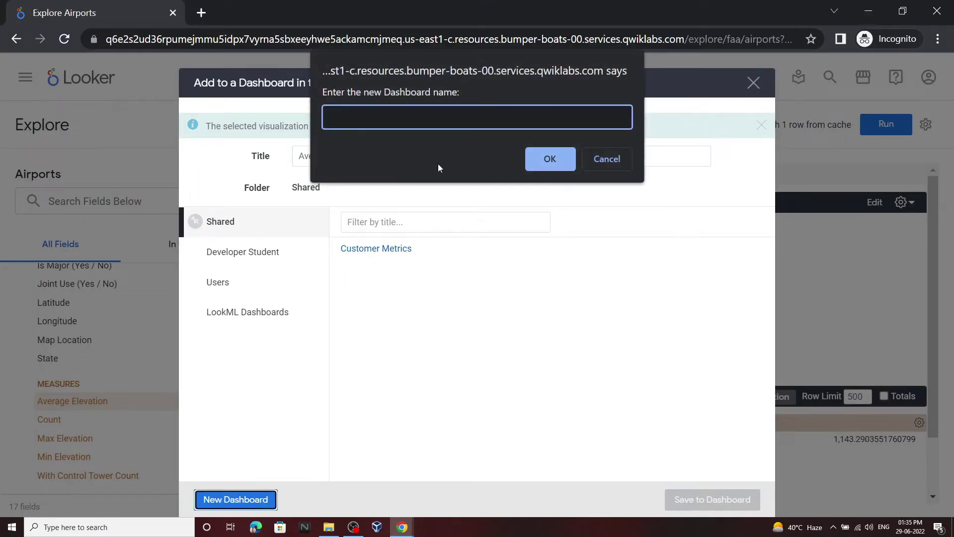
{"action": "type", "text": "Airports/Flights"}
{"action": "left_click", "coordinate": [573, 156]}
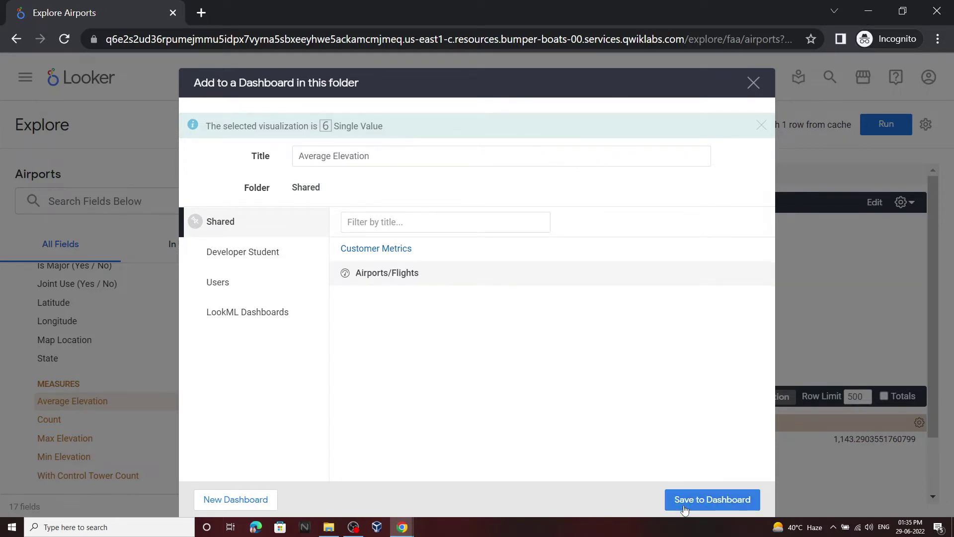
{"action": "left_click", "coordinate": [685, 507]}
- Return to the lab page and check progress on the "Create a dashboard" objective
{"action": "mouse_move", "coordinate": [403, 528]}
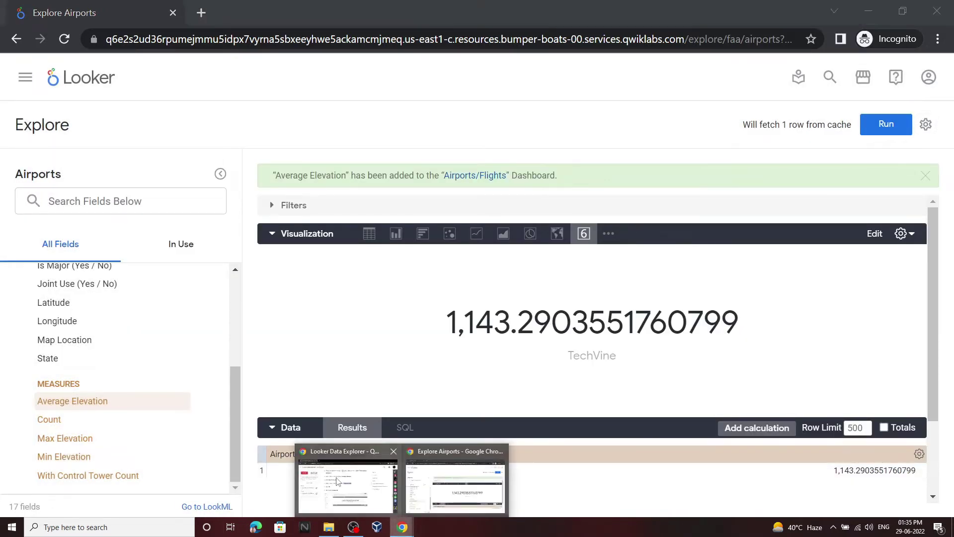
{"action": "left_click", "coordinate": [337, 481]}
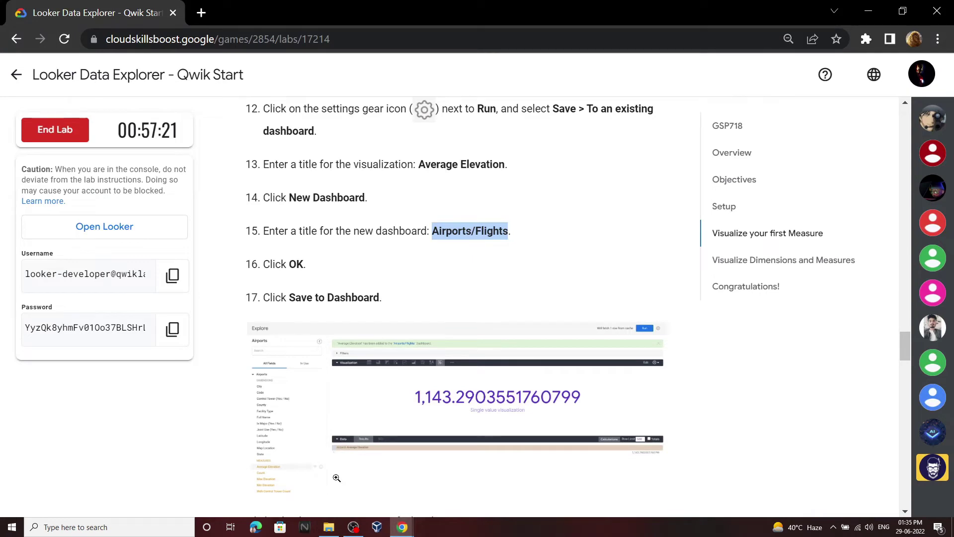
{"action": "scroll", "coordinate": [337, 371], "scroll_direction": "down", "scroll_amount": 5}
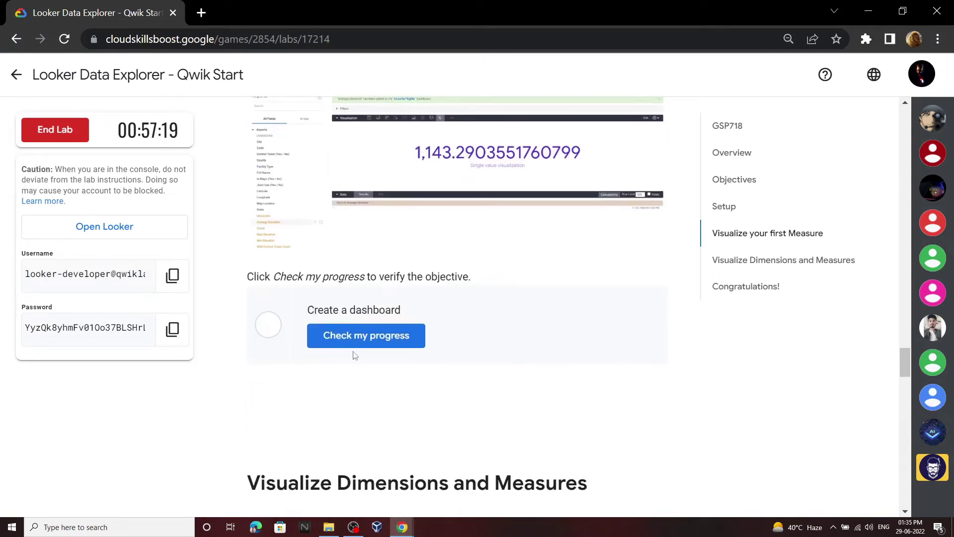
{"action": "left_click", "coordinate": [369, 343]}
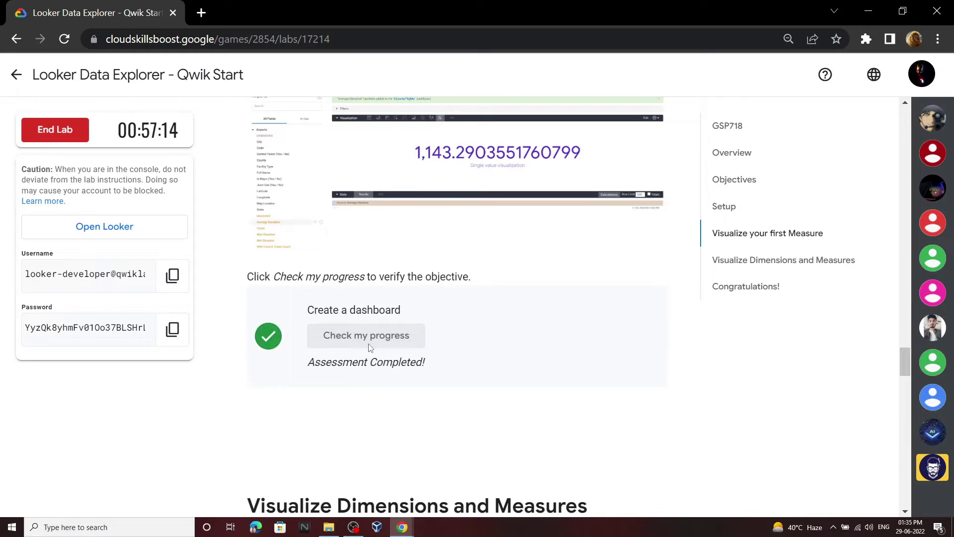
- Read the Visualize Dimensions and Measures instructions, then open a fresh FAA Airports explore in Looker
{"action": "scroll", "coordinate": [370, 347], "scroll_direction": "down", "scroll_amount": 10}
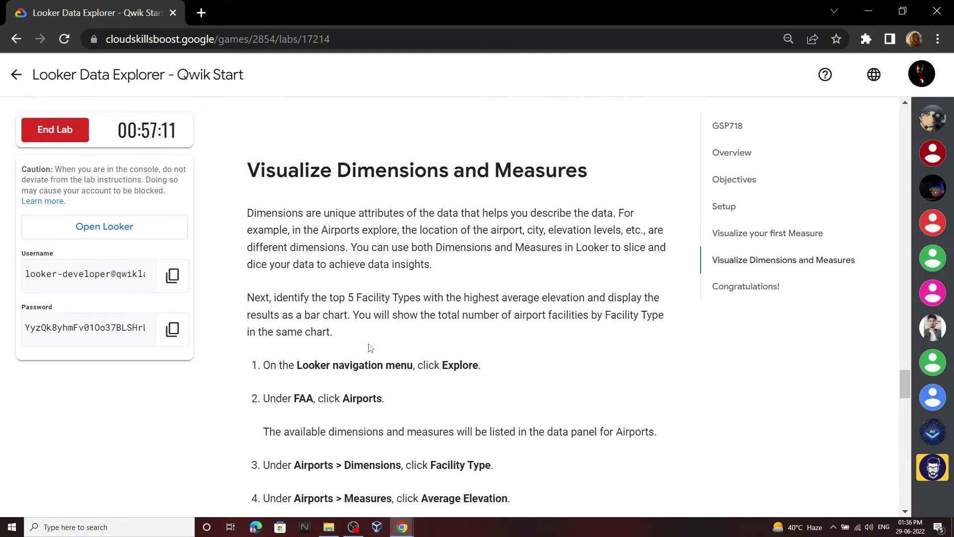
{"action": "mouse_move", "coordinate": [404, 531]}
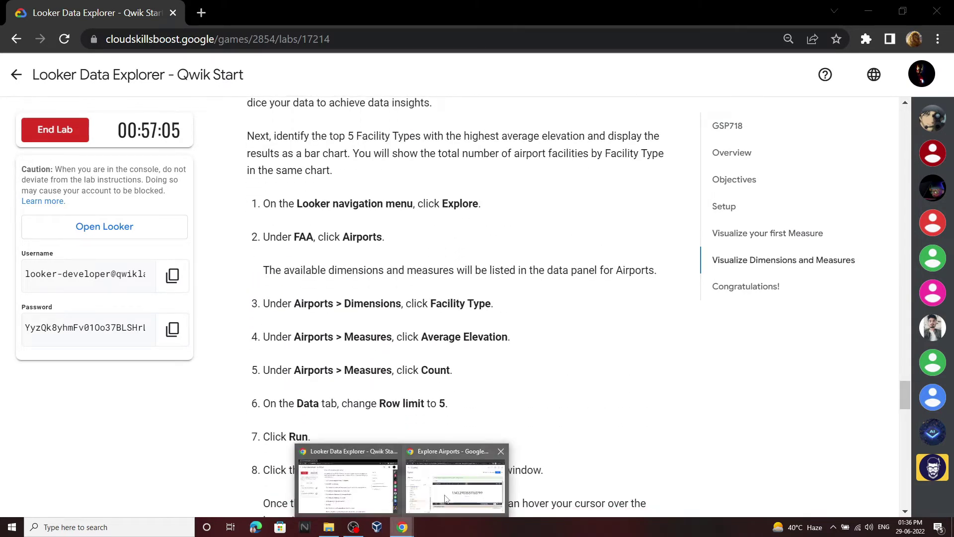
{"action": "left_click", "coordinate": [455, 482]}
{"action": "left_click", "coordinate": [78, 82]}
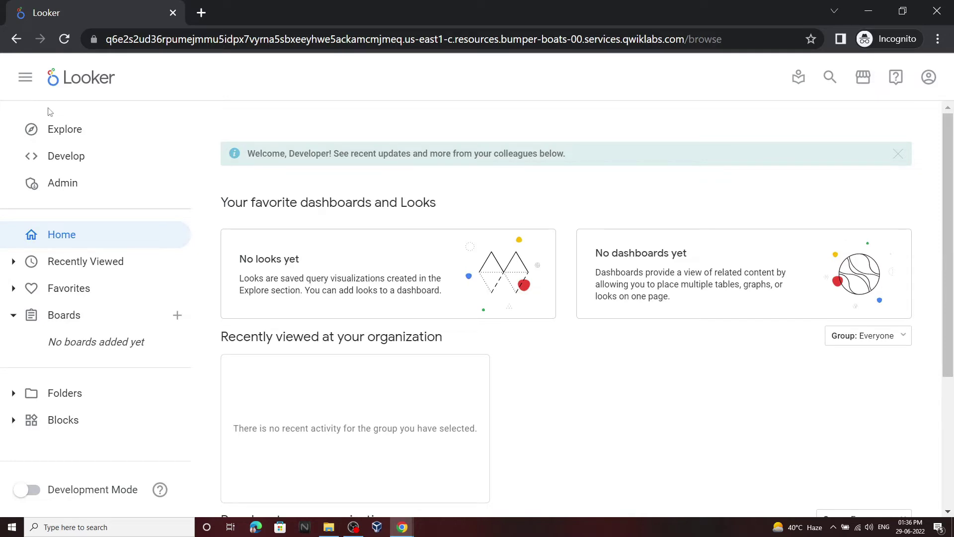
{"action": "left_click", "coordinate": [55, 129]}
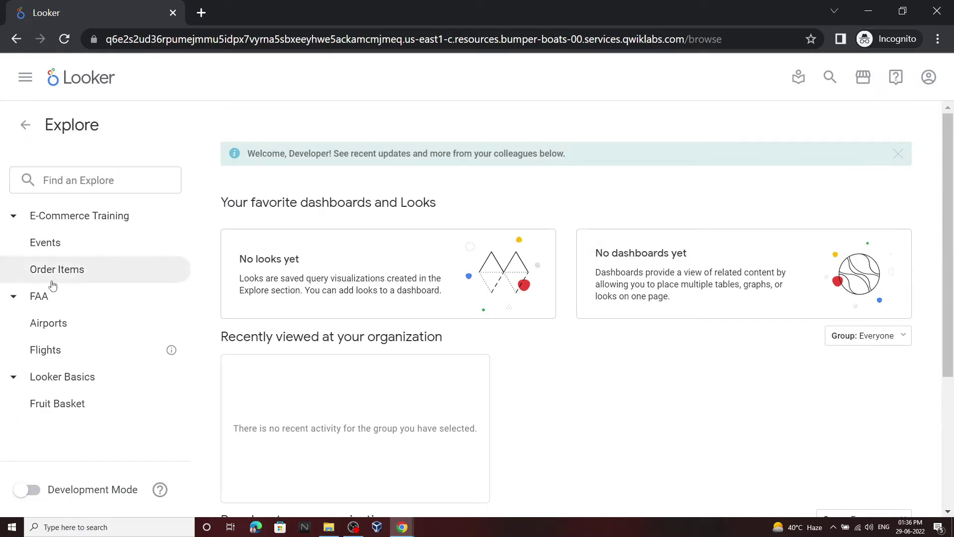
{"action": "left_click", "coordinate": [49, 322]}
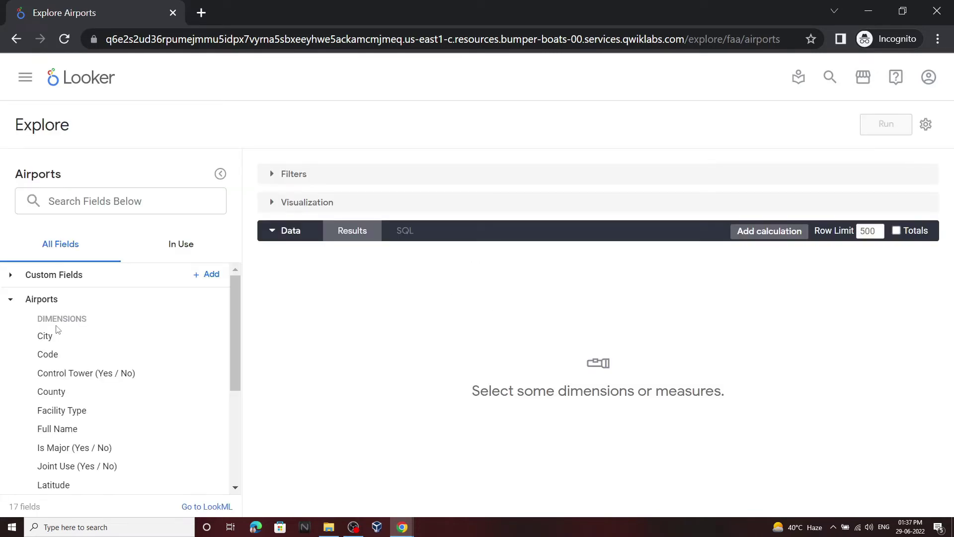
- Run an Airports query on the Facility Type dimension with the Average Elevation and Count measures, limited to 5 rows
{"action": "scroll", "coordinate": [85, 358], "scroll_direction": "down", "scroll_amount": 4}
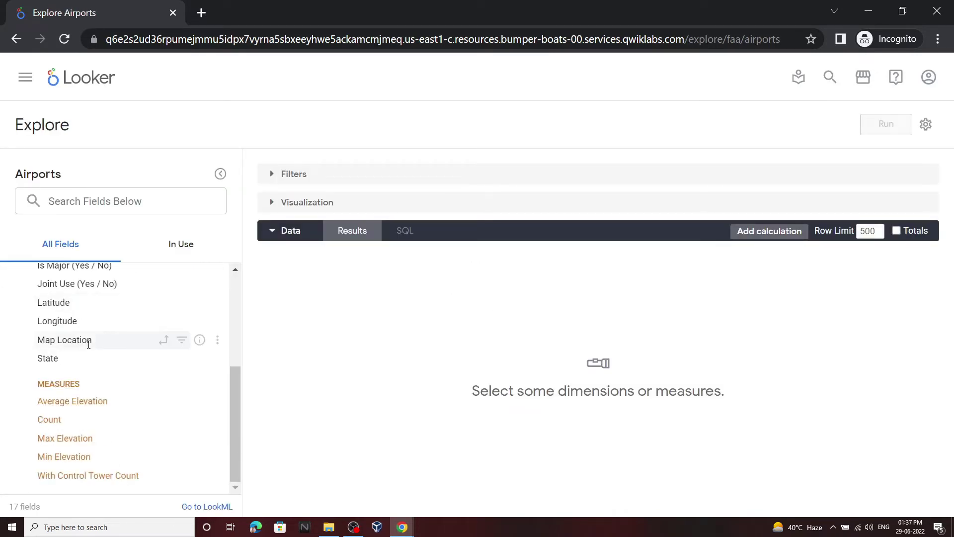
{"action": "scroll", "coordinate": [88, 343], "scroll_direction": "up", "scroll_amount": 2}
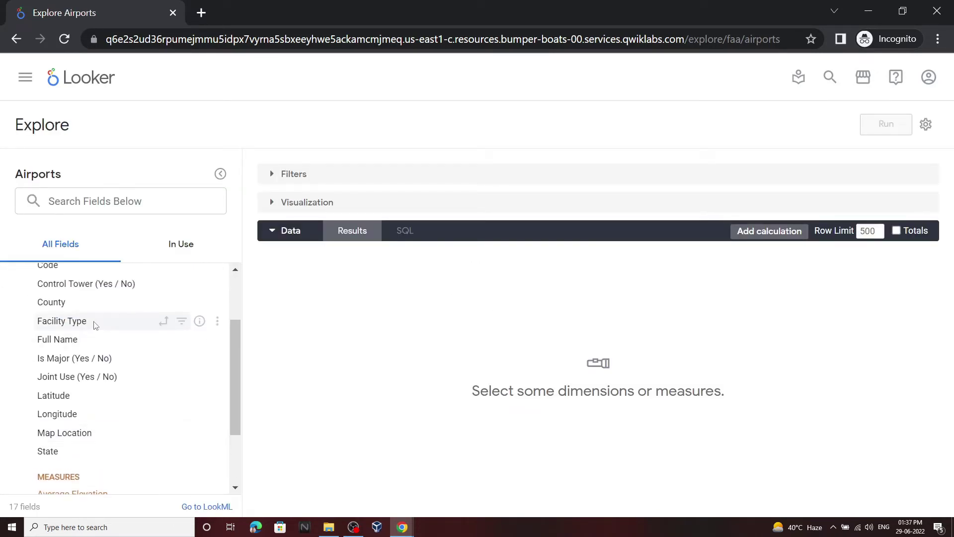
{"action": "left_click", "coordinate": [96, 323]}
{"action": "scroll", "coordinate": [95, 323], "scroll_direction": "down", "scroll_amount": 2}
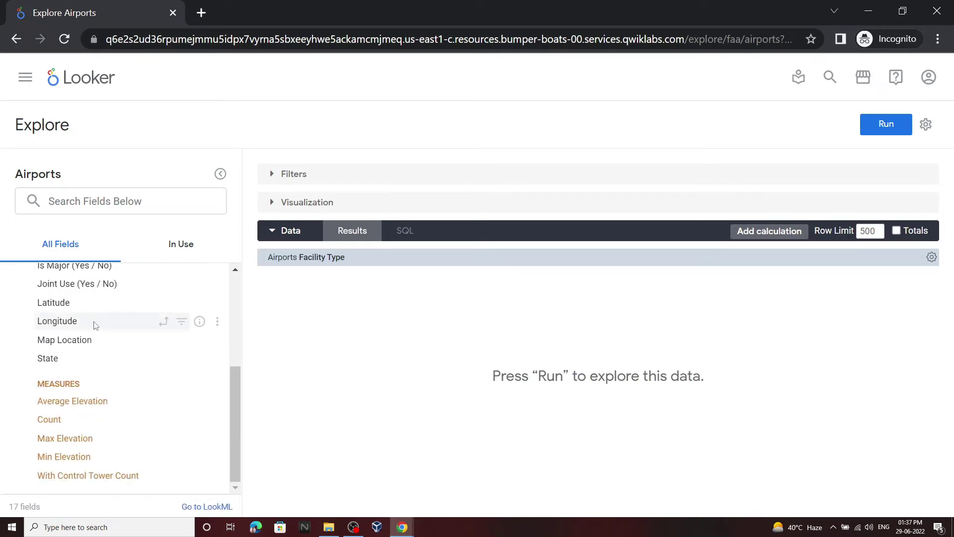
{"action": "left_click", "coordinate": [94, 404]}
{"action": "left_click", "coordinate": [92, 420]}
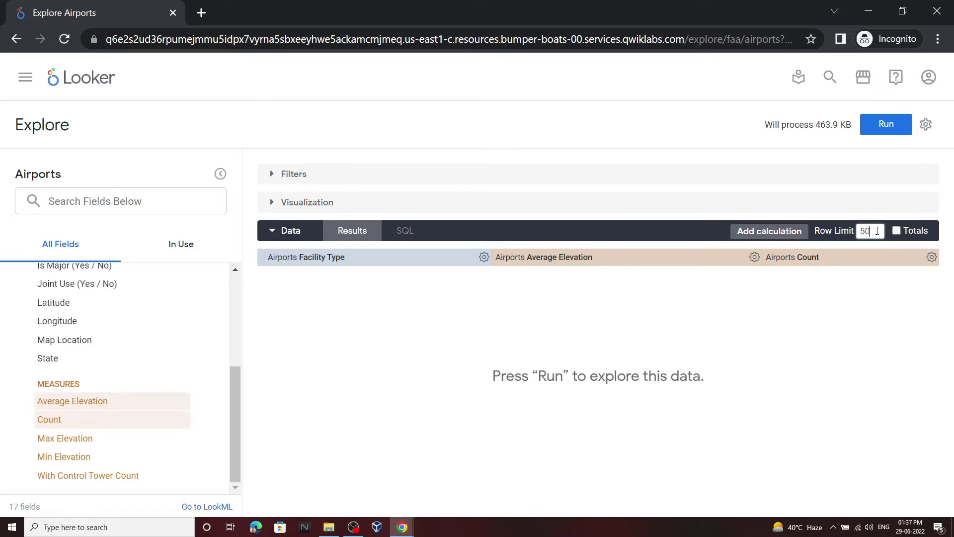
{"action": "left_click", "coordinate": [885, 124]}
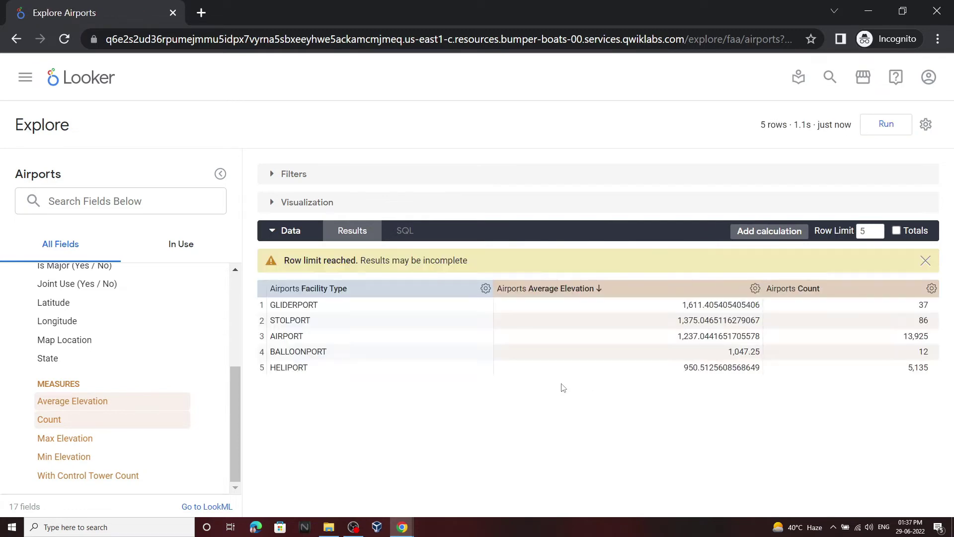
- Switch to the lab page and read the instructions for building and customizing the visualization, from step 8 on
{"action": "mouse_move", "coordinate": [402, 526]}
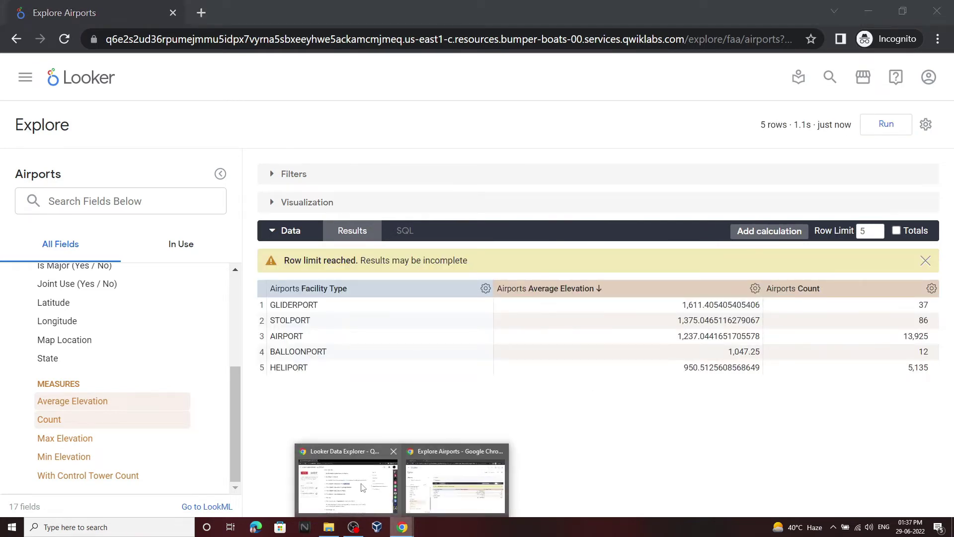
{"action": "left_click", "coordinate": [363, 486]}
{"action": "scroll", "coordinate": [481, 297], "scroll_direction": "down", "scroll_amount": 2}
{"action": "scroll", "coordinate": [481, 298], "scroll_direction": "down", "scroll_amount": 3}
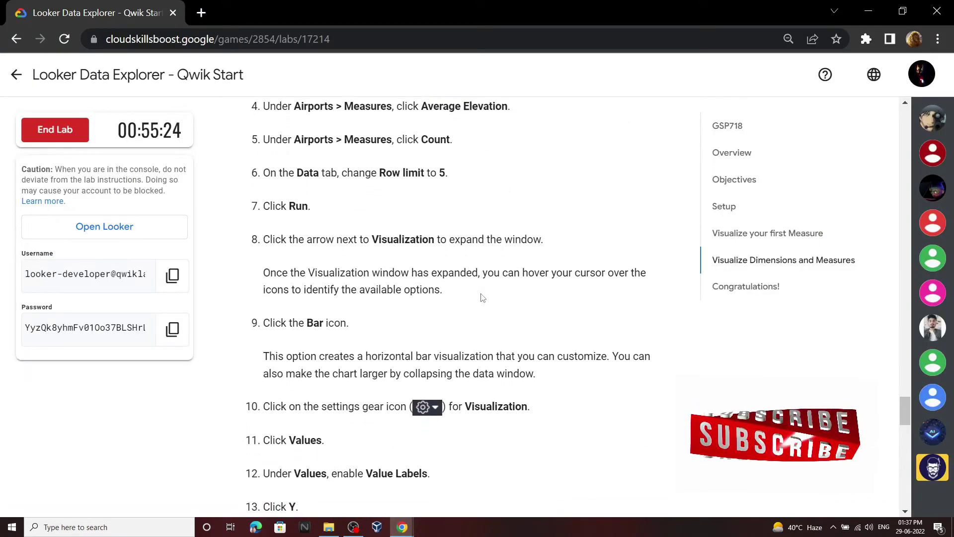
{"action": "scroll", "coordinate": [481, 297], "scroll_direction": "down", "scroll_amount": 2}
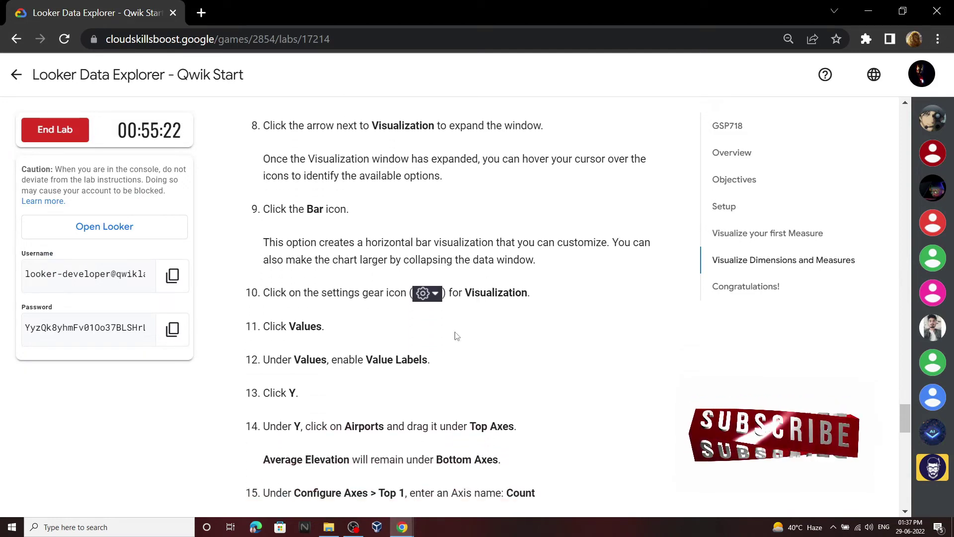
- Return to the Looker explore and display the query results as a Bar visualization
{"action": "mouse_move", "coordinate": [401, 528]}
{"action": "left_click", "coordinate": [455, 480]}
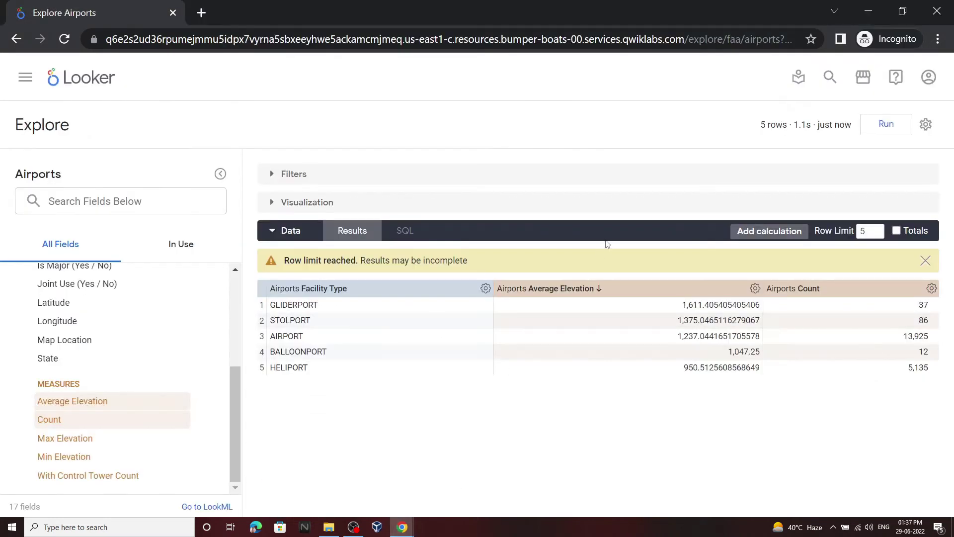
{"action": "left_click", "coordinate": [542, 211]}
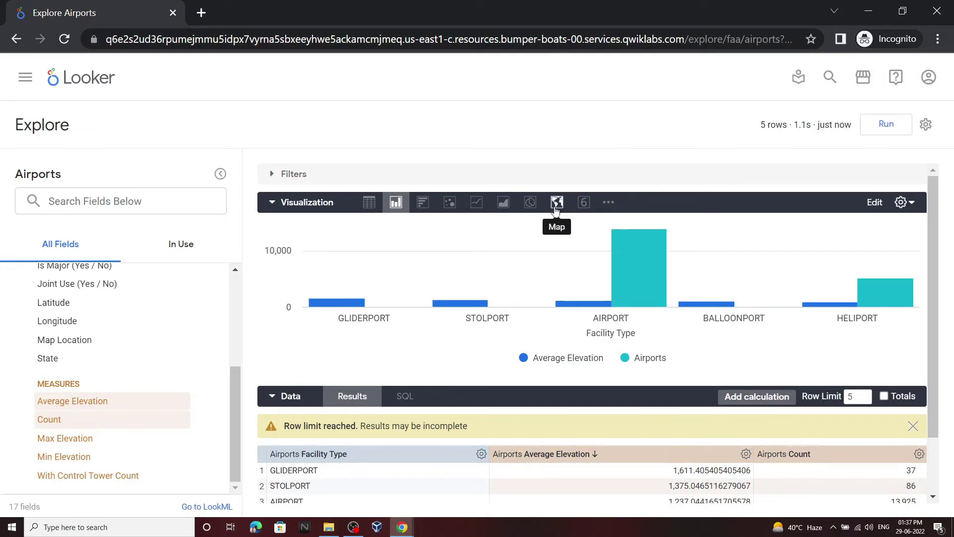
{"action": "left_click", "coordinate": [423, 205]}
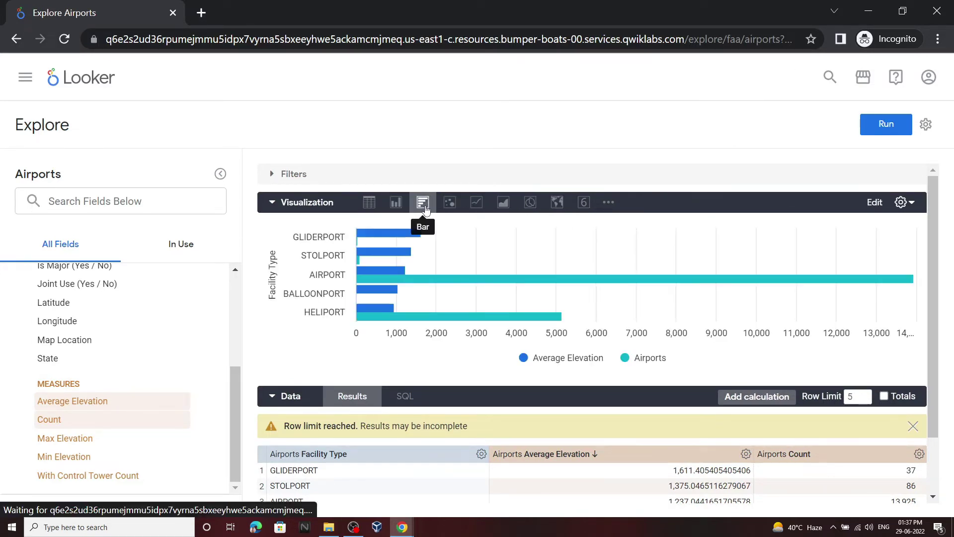
- Enable Value Labels in the bar chart's visualization settings
{"action": "left_click", "coordinate": [900, 208]}
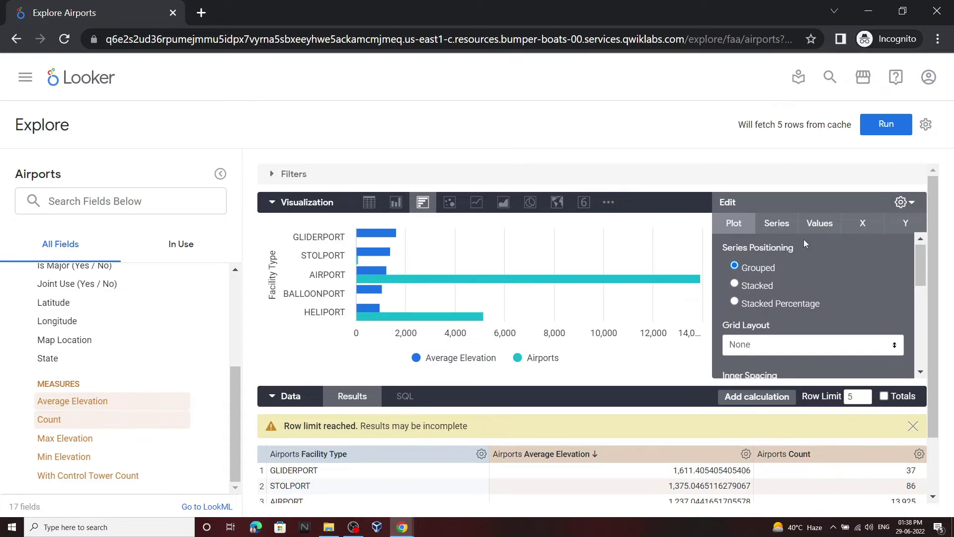
{"action": "scroll", "coordinate": [804, 240], "scroll_direction": "down", "scroll_amount": 1}
{"action": "scroll", "coordinate": [803, 240], "scroll_direction": "up", "scroll_amount": 1}
{"action": "scroll", "coordinate": [804, 240], "scroll_direction": "down", "scroll_amount": 3}
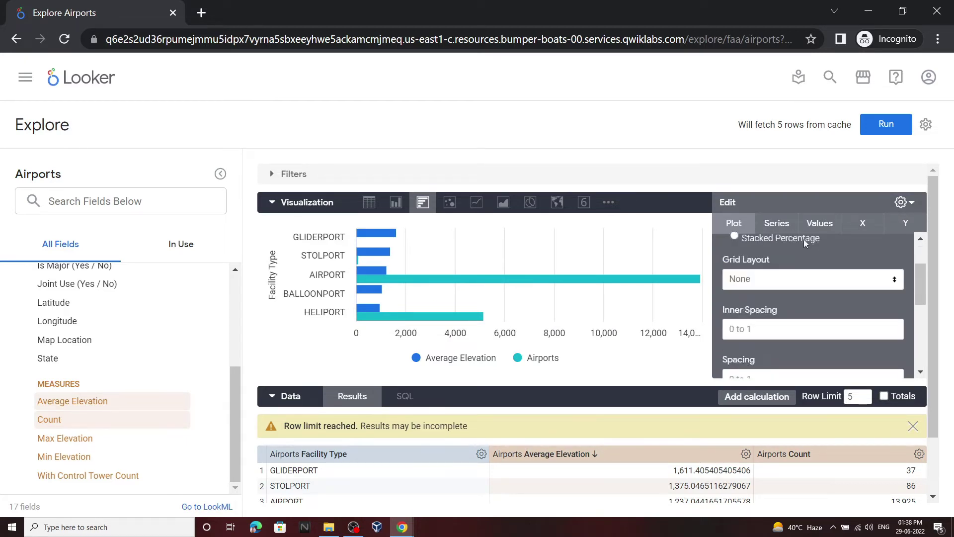
{"action": "left_click", "coordinate": [820, 224]}
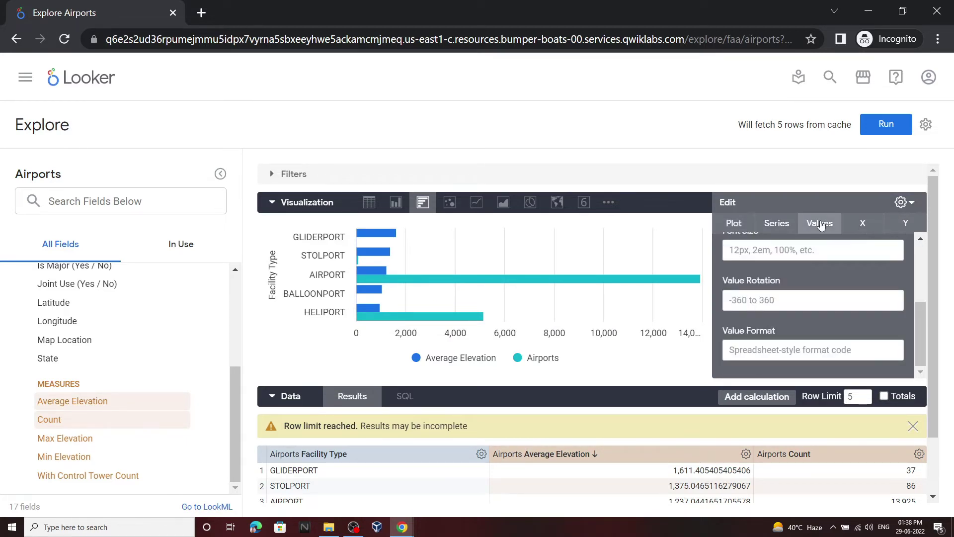
{"action": "scroll", "coordinate": [765, 295], "scroll_direction": "up", "scroll_amount": 3}
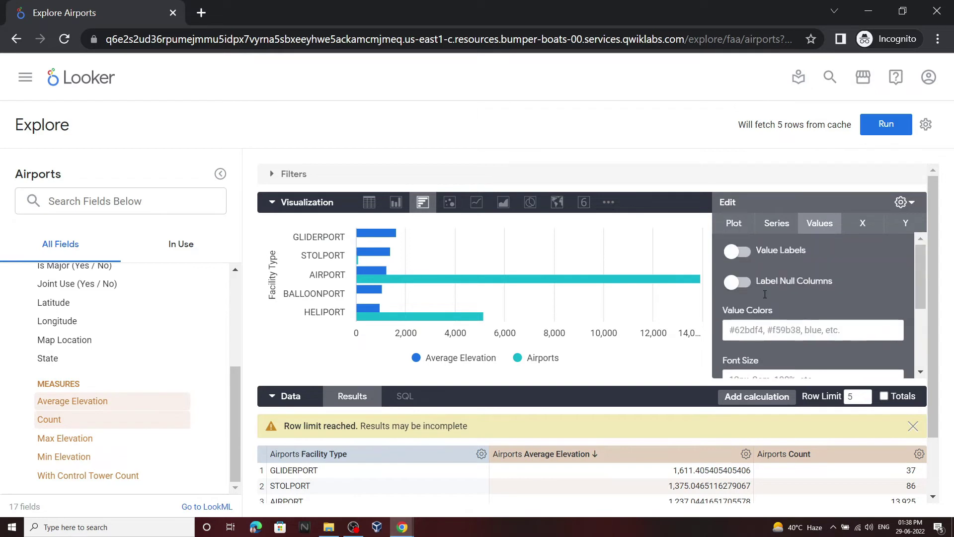
{"action": "left_click", "coordinate": [745, 252]}
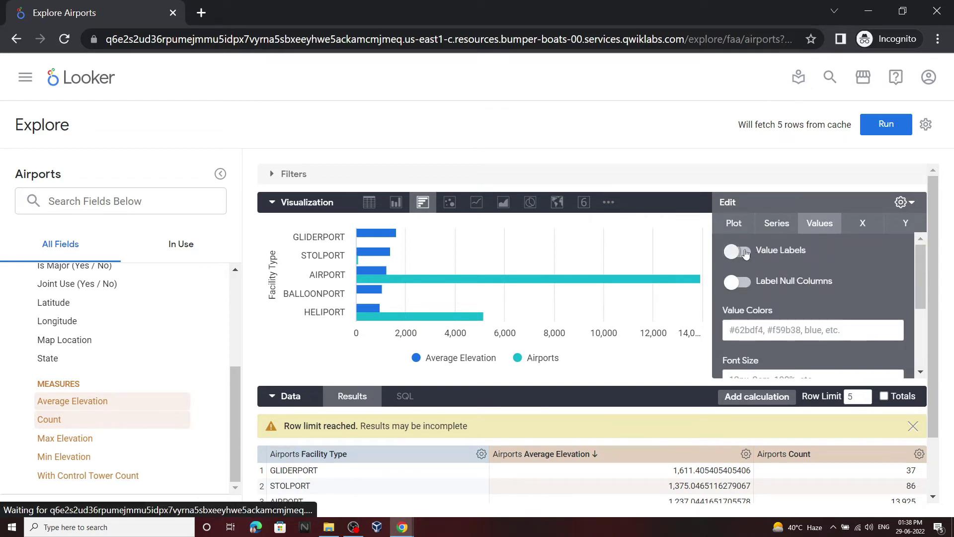
- Consult step 14 of the lab instructions and move the Airports series under Top Axes in the chart's Y settings
{"action": "left_click", "coordinate": [905, 223]}
{"action": "scroll", "coordinate": [798, 298], "scroll_direction": "down", "scroll_amount": 3}
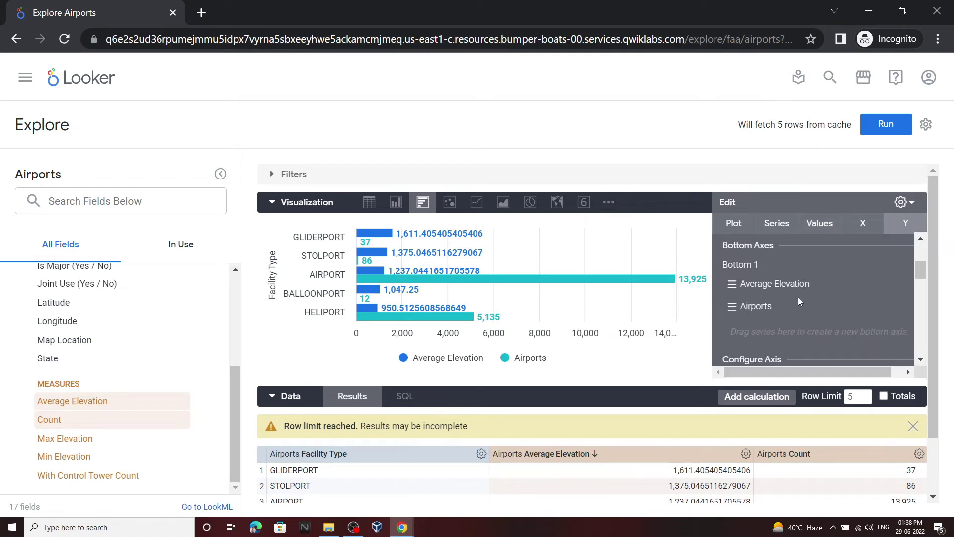
{"action": "scroll", "coordinate": [787, 300], "scroll_direction": "down", "scroll_amount": 1}
{"action": "scroll", "coordinate": [766, 326], "scroll_direction": "up", "scroll_amount": 1}
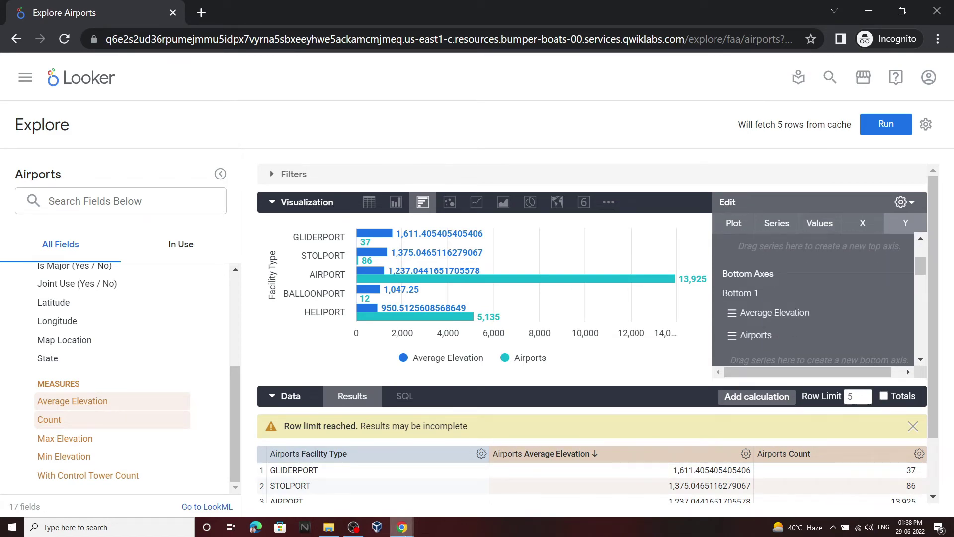
{"action": "left_click", "coordinate": [402, 527]}
{"action": "left_click", "coordinate": [356, 490]}
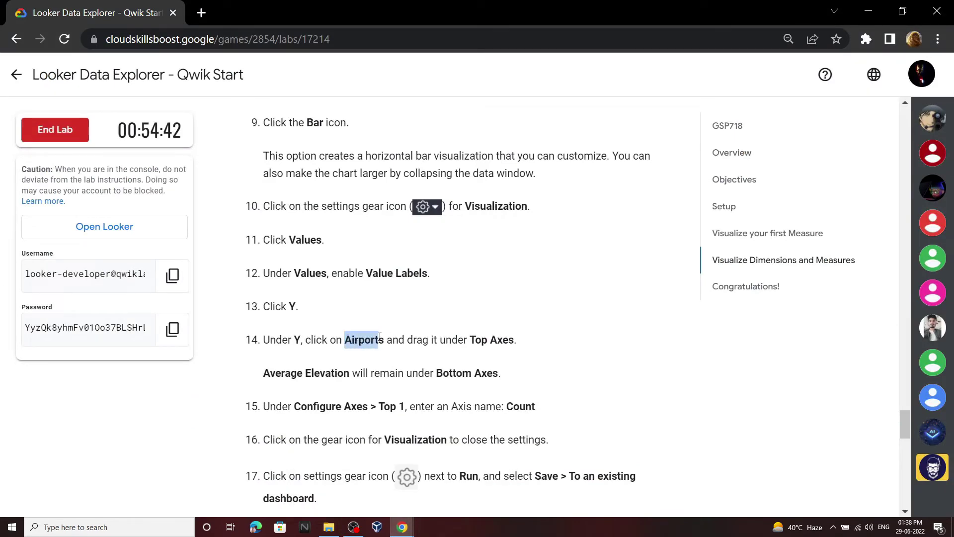
{"action": "mouse_move", "coordinate": [400, 533]}
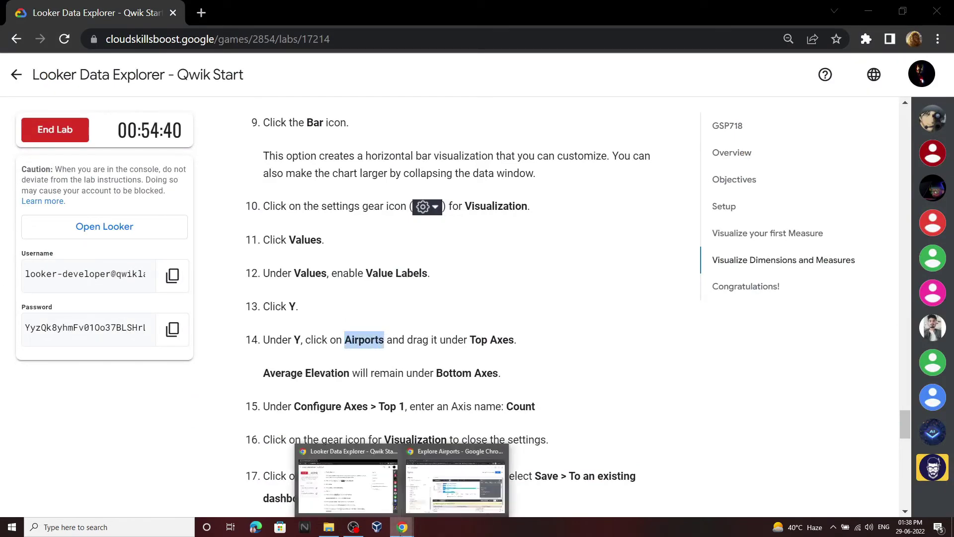
{"action": "left_click", "coordinate": [467, 490]}
{"action": "left_click_drag", "start_coordinate": [775, 339], "coordinate": [771, 254]}
- Look up the required axis name in step 15 of the lab instructions and select the word "Count"
{"action": "mouse_move", "coordinate": [409, 530]}
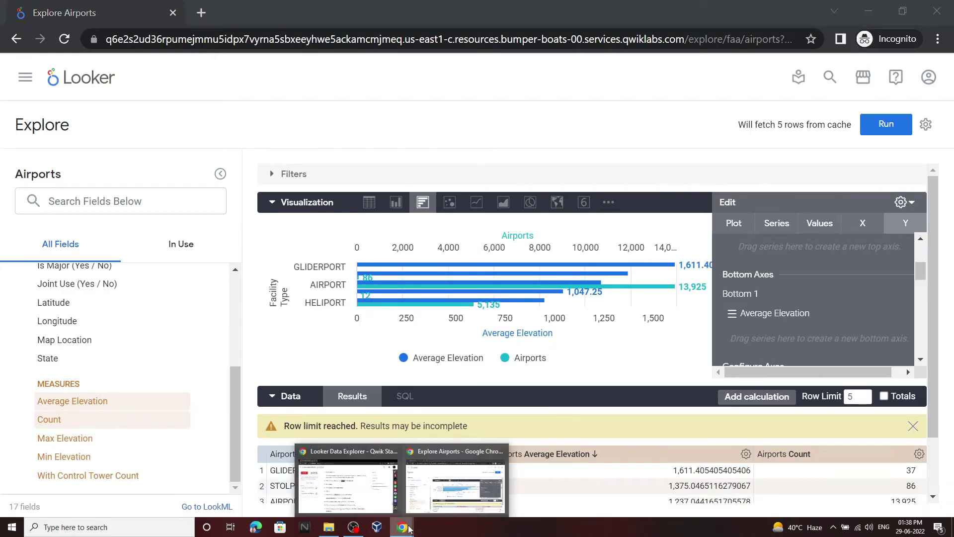
{"action": "left_click", "coordinate": [346, 489]}
{"action": "scroll", "coordinate": [472, 356], "scroll_direction": "down", "scroll_amount": 1}
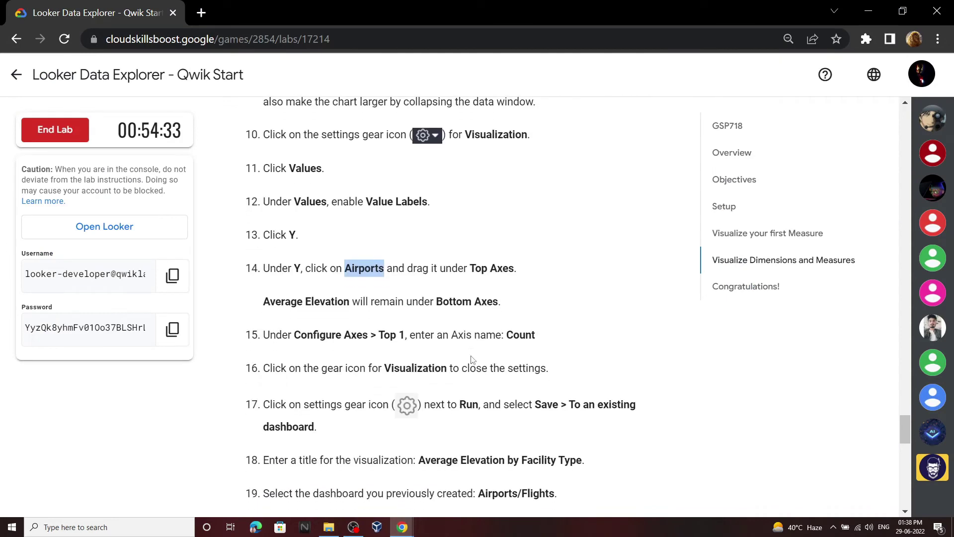
{"action": "scroll", "coordinate": [471, 357], "scroll_direction": "down", "scroll_amount": 1}
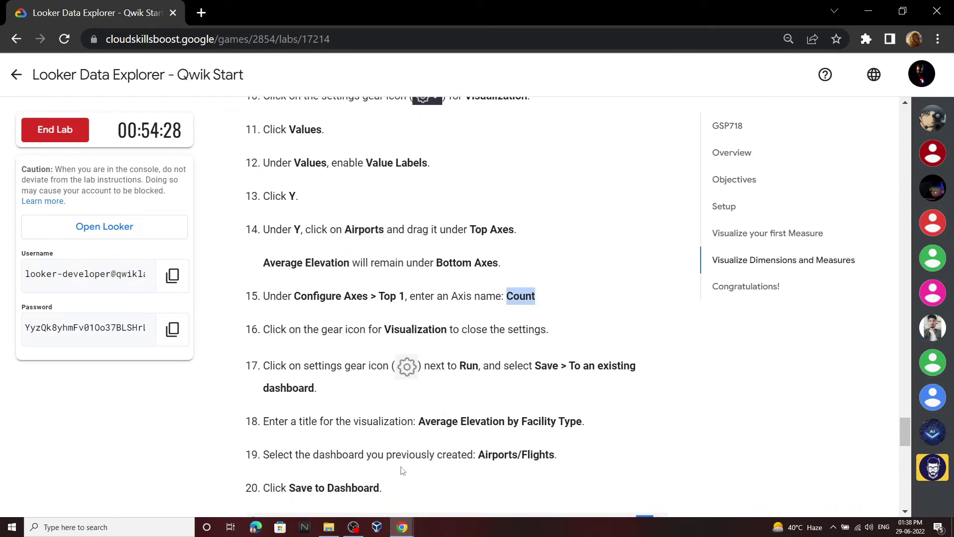
- Back in Looker, set the bottom axis name of the bar chart to "Count" and close the visualization settings
{"action": "mouse_move", "coordinate": [404, 531]}
{"action": "left_click", "coordinate": [456, 485]}
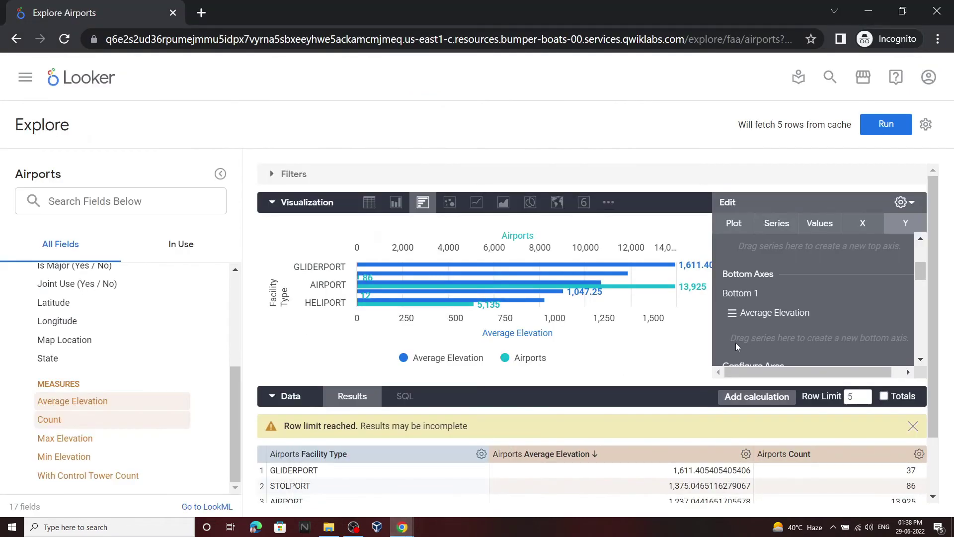
{"action": "scroll", "coordinate": [736, 342], "scroll_direction": "down", "scroll_amount": 3}
{"action": "scroll", "coordinate": [744, 341], "scroll_direction": "down", "scroll_amount": 3}
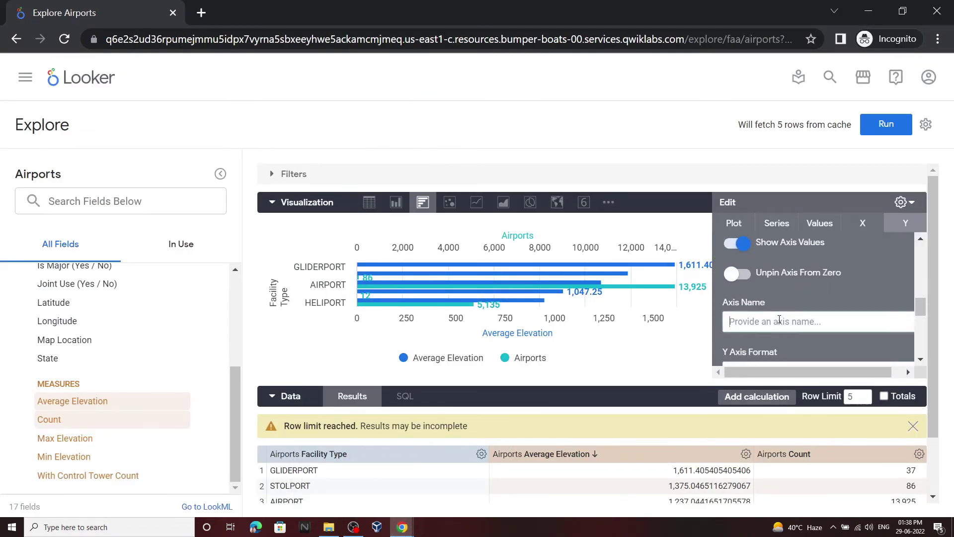
{"action": "left_click", "coordinate": [780, 319]}
{"action": "type", "text": "Count"}
{"action": "scroll", "coordinate": [779, 319], "scroll_direction": "down", "scroll_amount": 4}
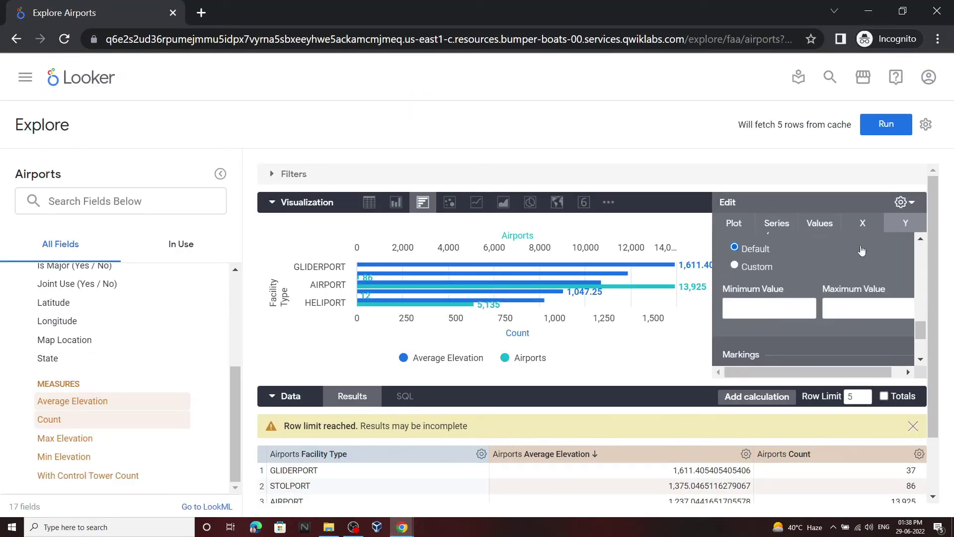
{"action": "left_click", "coordinate": [902, 205]}
- Copy the visualization title "Average Elevation by Facility Type" from step 18 of the lab instructions
{"action": "left_click", "coordinate": [403, 527]}
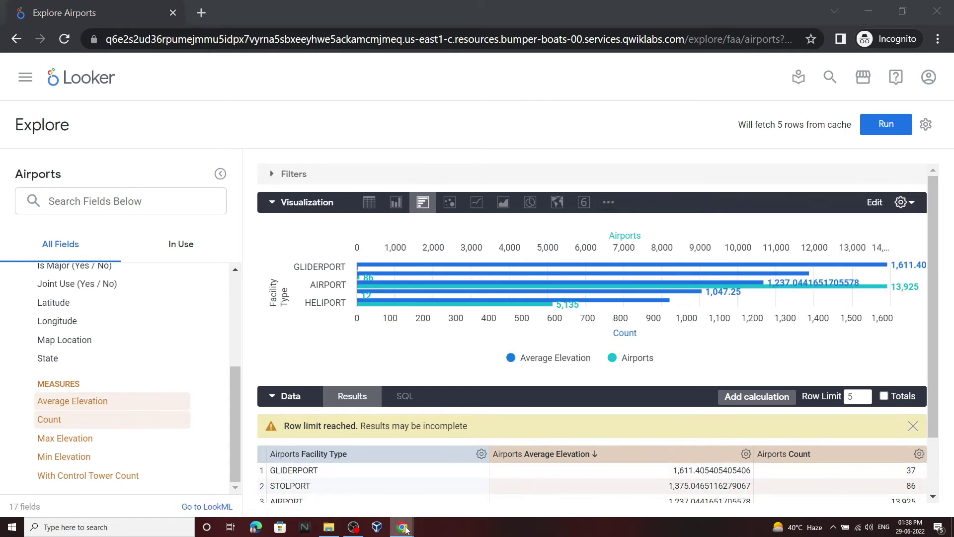
{"action": "left_click", "coordinate": [337, 495]}
{"action": "scroll", "coordinate": [458, 340], "scroll_direction": "down", "scroll_amount": 2}
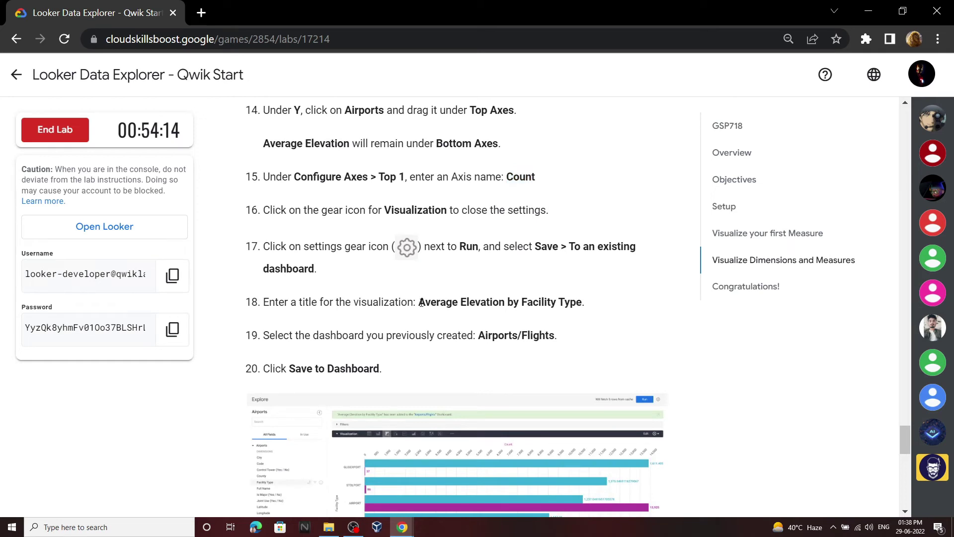
{"action": "left_click_drag", "start_coordinate": [421, 303], "coordinate": [582, 299]}
{"action": "key", "text": "ctrl+c"}
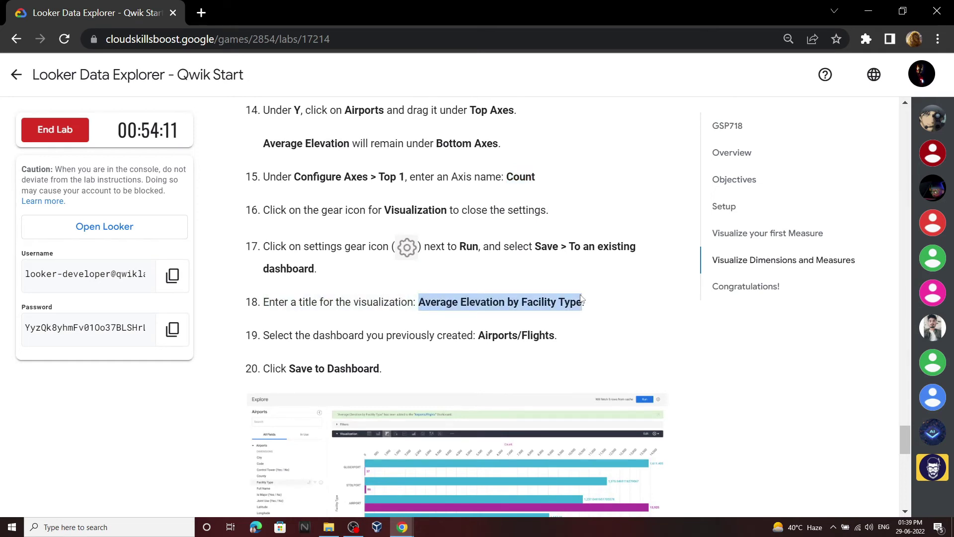
- Switch to the Looker Explore and start saving the airports bar chart to an existing dashboard
{"action": "mouse_move", "coordinate": [403, 527]}
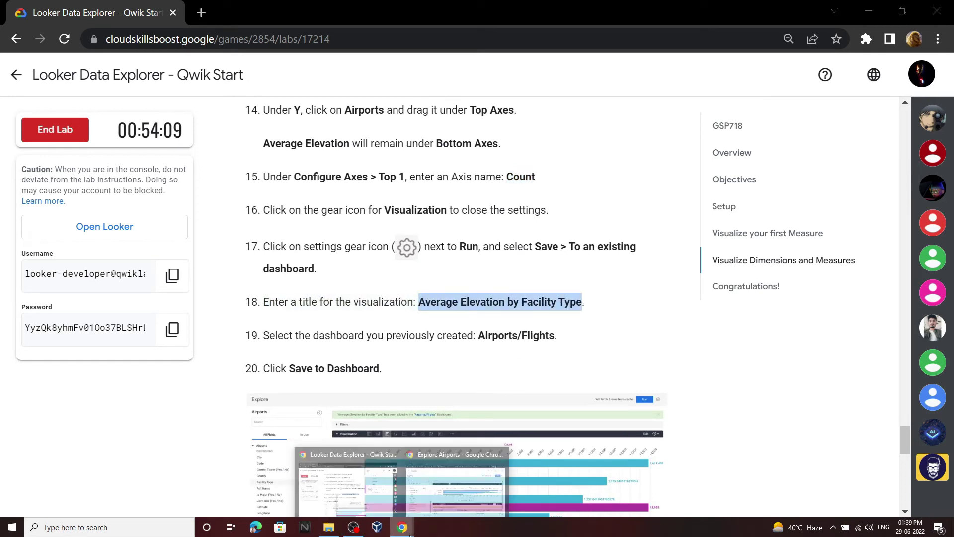
{"action": "left_click", "coordinate": [338, 495]}
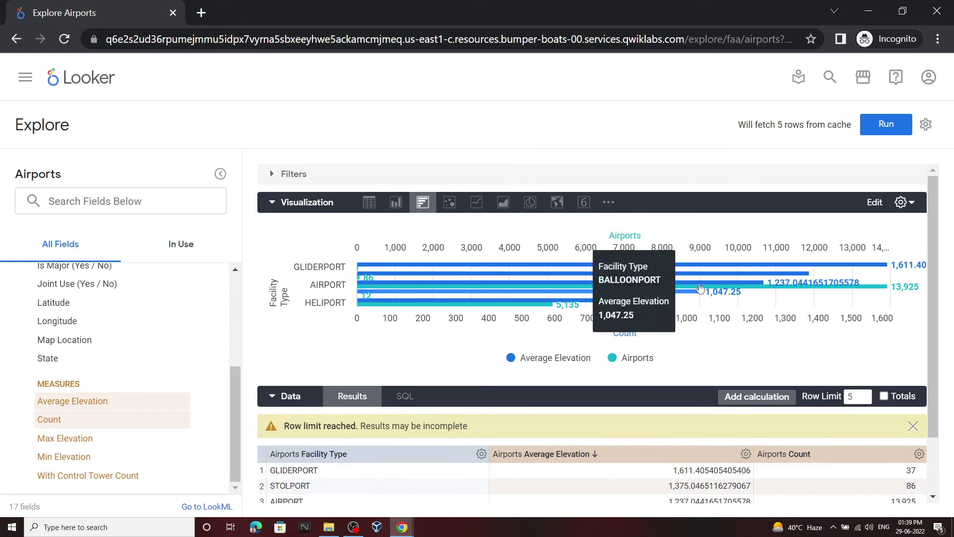
{"action": "left_click", "coordinate": [926, 126]}
{"action": "mouse_move", "coordinate": [872, 169]}
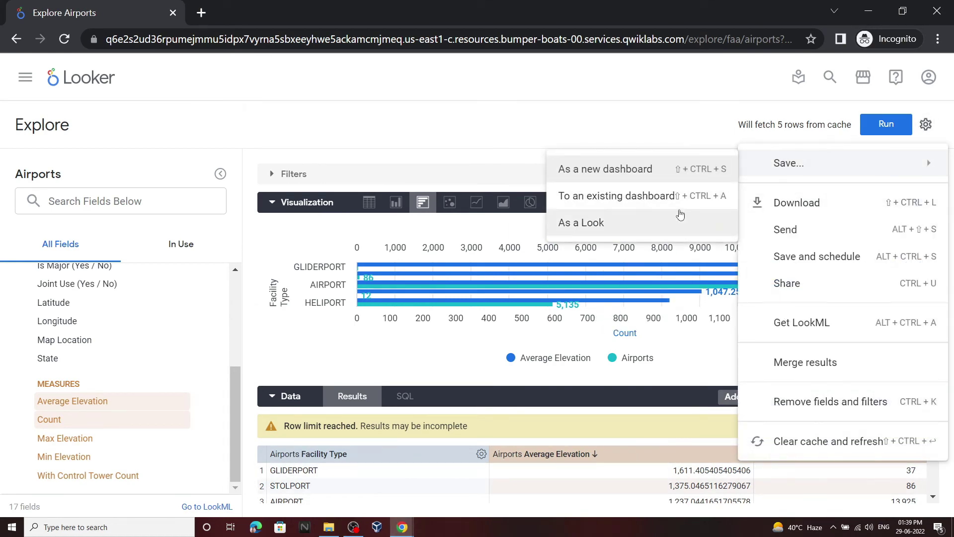
{"action": "left_click", "coordinate": [655, 197]}
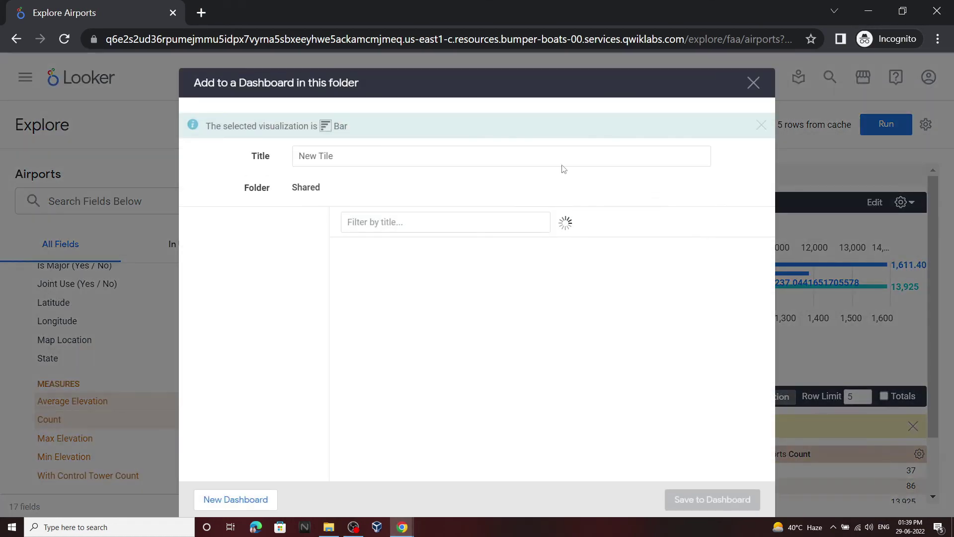
- Title the tile "Average Elevation by Facility Type" and save it to the Airports/Flights dashboard in the Shared folder
{"action": "left_click", "coordinate": [546, 150]}
{"action": "key", "text": "BackSpace"}
{"action": "key", "text": "BackSpace"}
{"action": "key", "text": "BackSpace"}
{"action": "key", "text": "BackSpace"}
{"action": "key", "text": "BackSpace"}
{"action": "key", "text": "BackSpace"}
{"action": "key", "text": "BackSpace"}
{"action": "key", "text": "ctrl+v"}
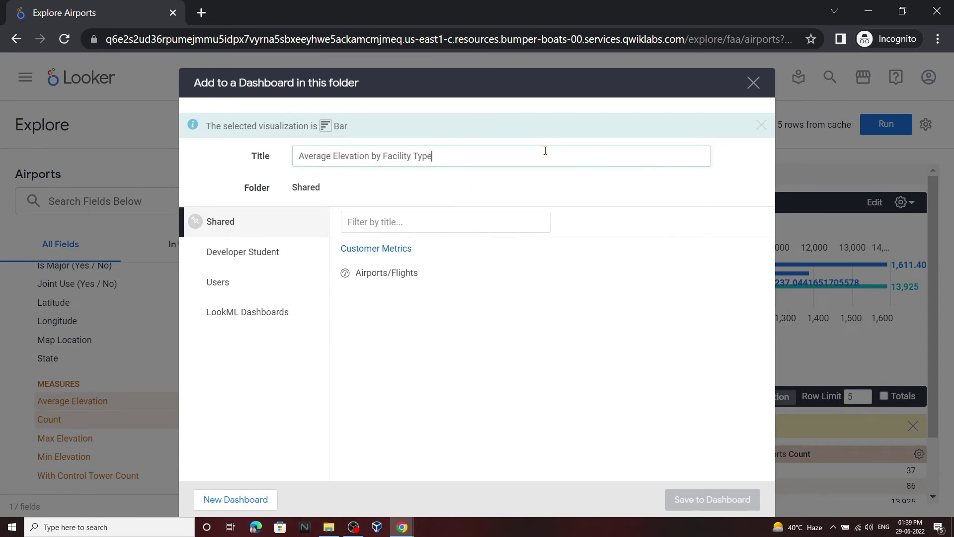
{"action": "left_click", "coordinate": [398, 279]}
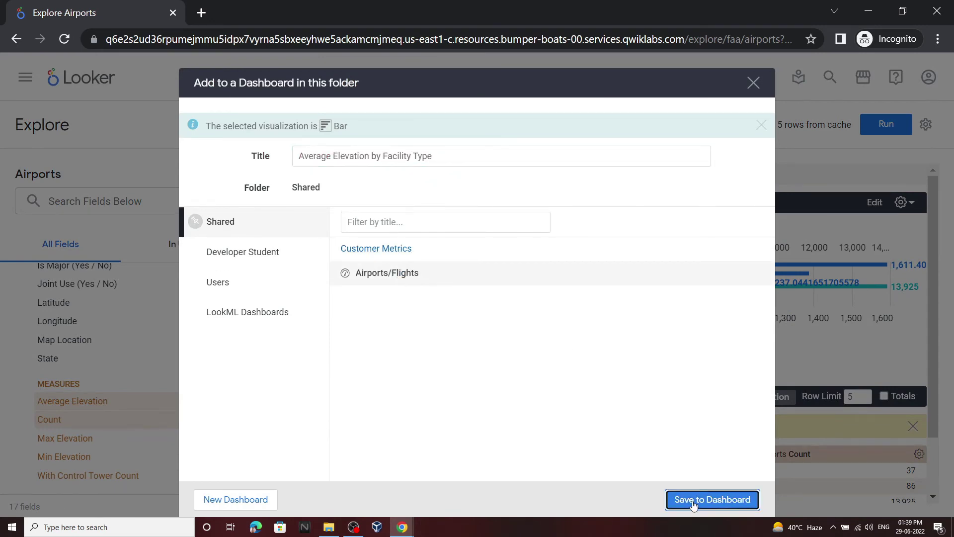
{"action": "left_click", "coordinate": [694, 501]}
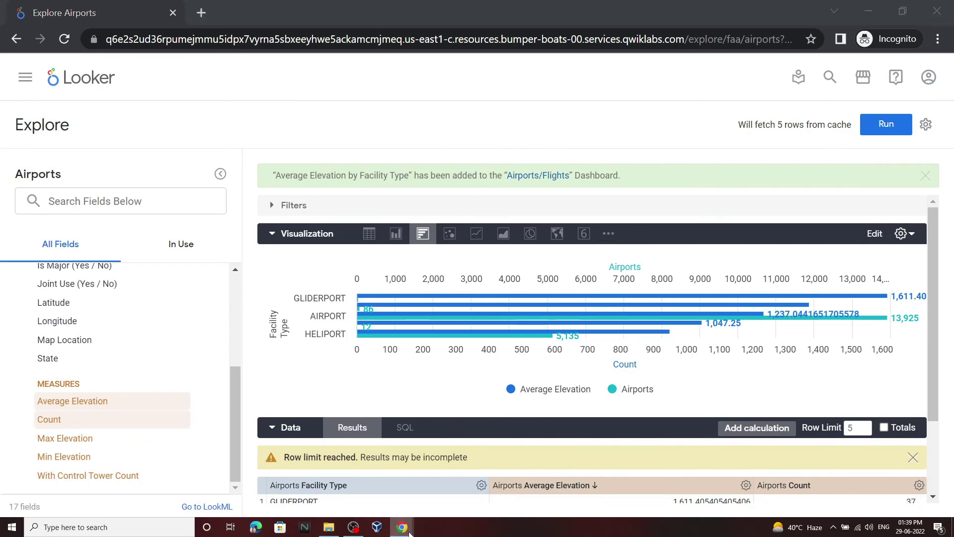
- Return to the lab instructions and check the progress of the "Visualize Dimensions and Measures" task
{"action": "mouse_move", "coordinate": [402, 527]}
{"action": "left_click", "coordinate": [348, 505]}
{"action": "scroll", "coordinate": [411, 252], "scroll_direction": "down", "scroll_amount": 3}
{"action": "left_click", "coordinate": [411, 252]}
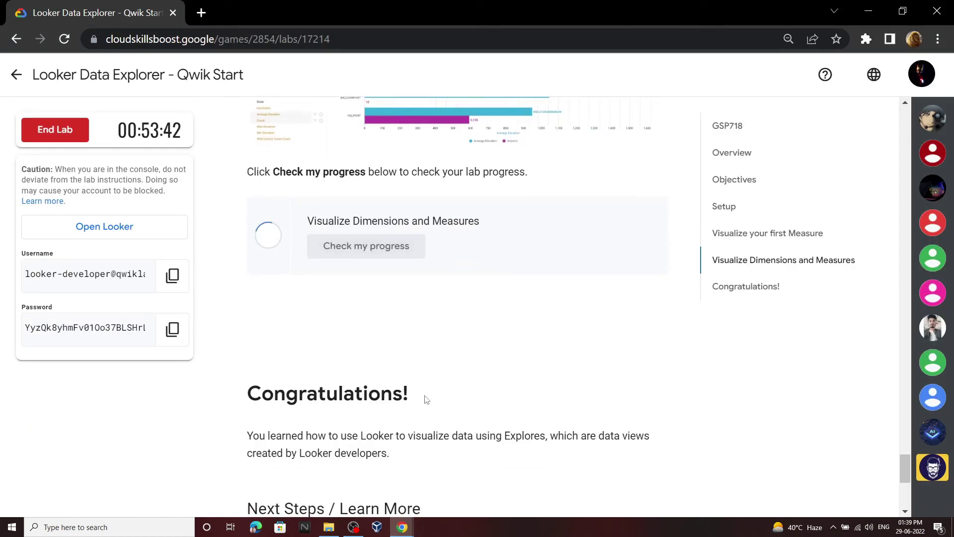
{"action": "left_click_drag", "start_coordinate": [420, 415], "coordinate": [240, 424]}
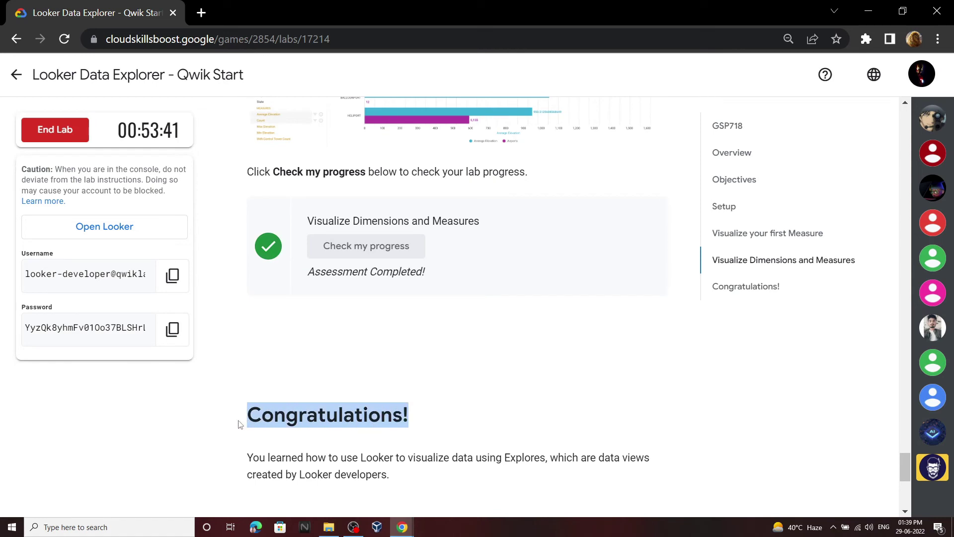
- End the Looker Data Explorer - Qwik Start lab and dismiss its closing dialog
{"action": "left_click", "coordinate": [64, 128]}
{"action": "left_click", "coordinate": [624, 342]}
{"action": "left_click", "coordinate": [22, 82]}
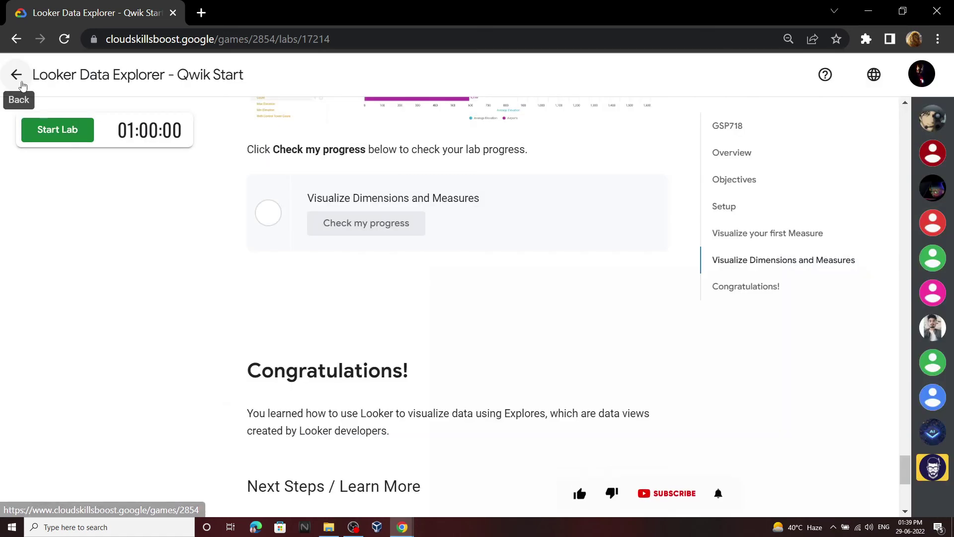
- Go back to the Data Analyst Skills challenge page and expand the Data Analyst Track to review its required labs
{"action": "left_click", "coordinate": [18, 78]}
{"action": "scroll", "coordinate": [49, 388], "scroll_direction": "down", "scroll_amount": 15}
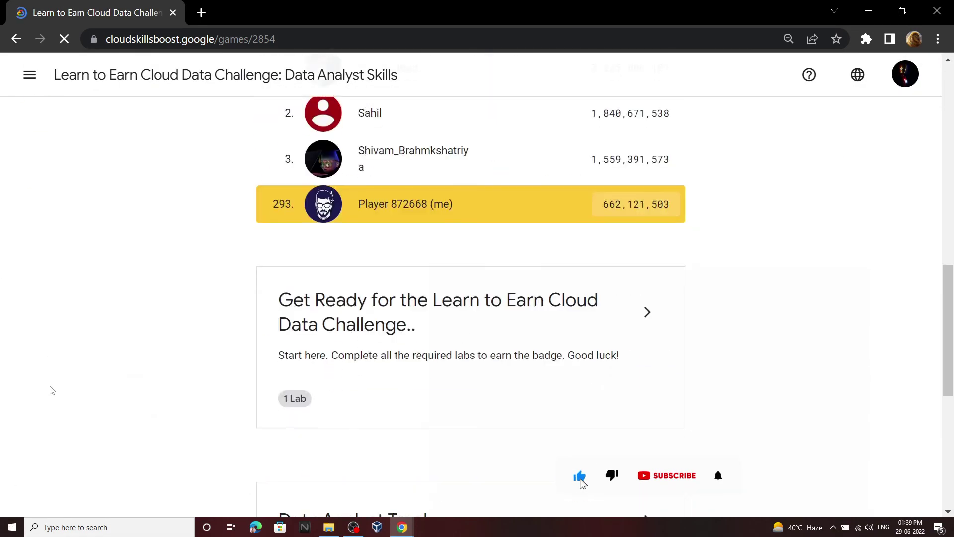
{"action": "left_click", "coordinate": [646, 333]}
{"action": "scroll", "coordinate": [437, 351], "scroll_direction": "down", "scroll_amount": 15}
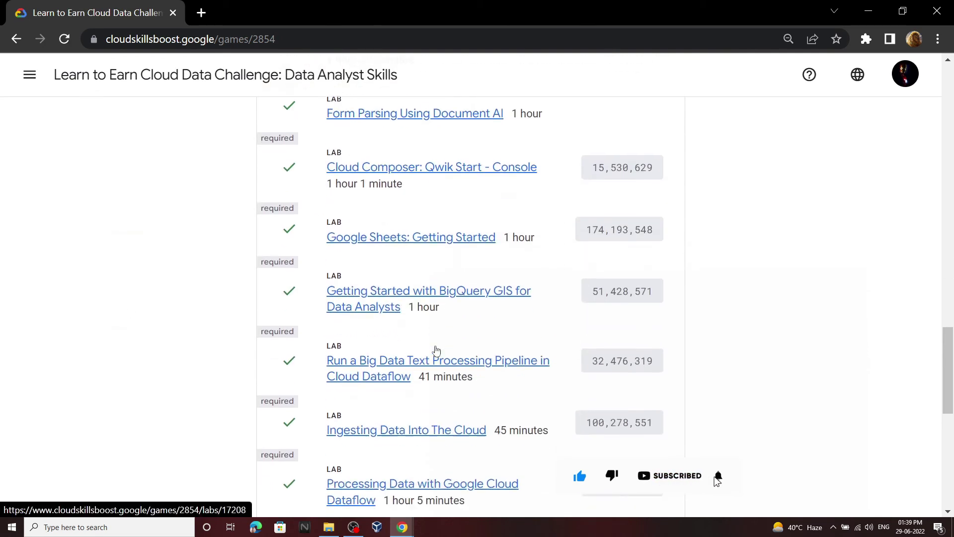